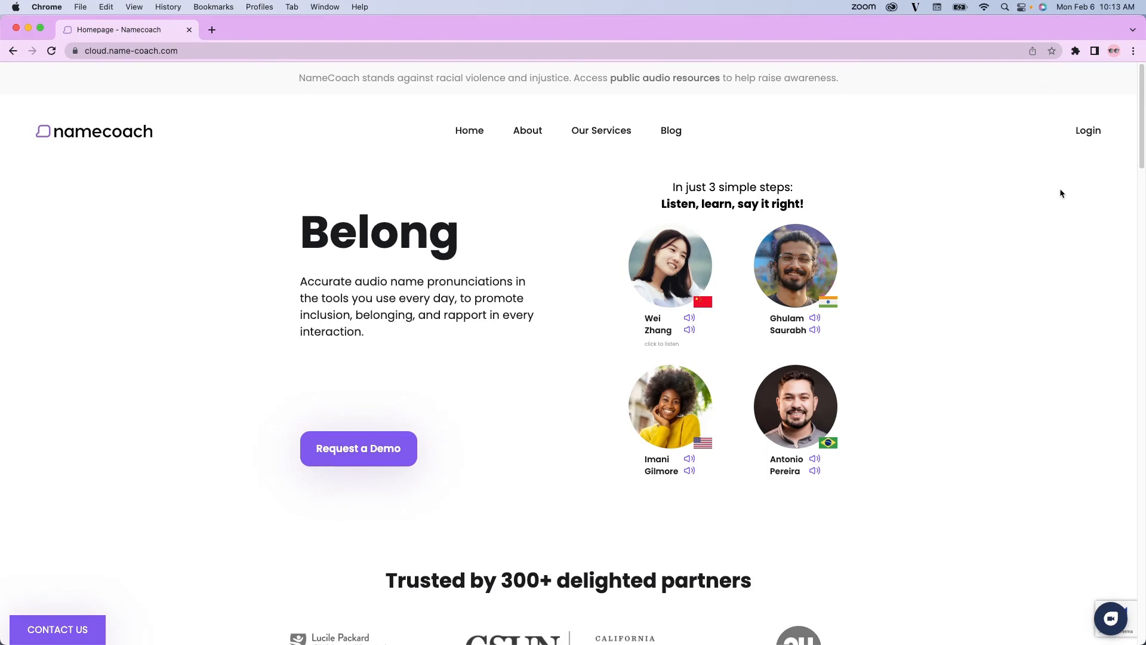
Log in to the NameCoach account with the saved email and password.
left_click(1087, 132)
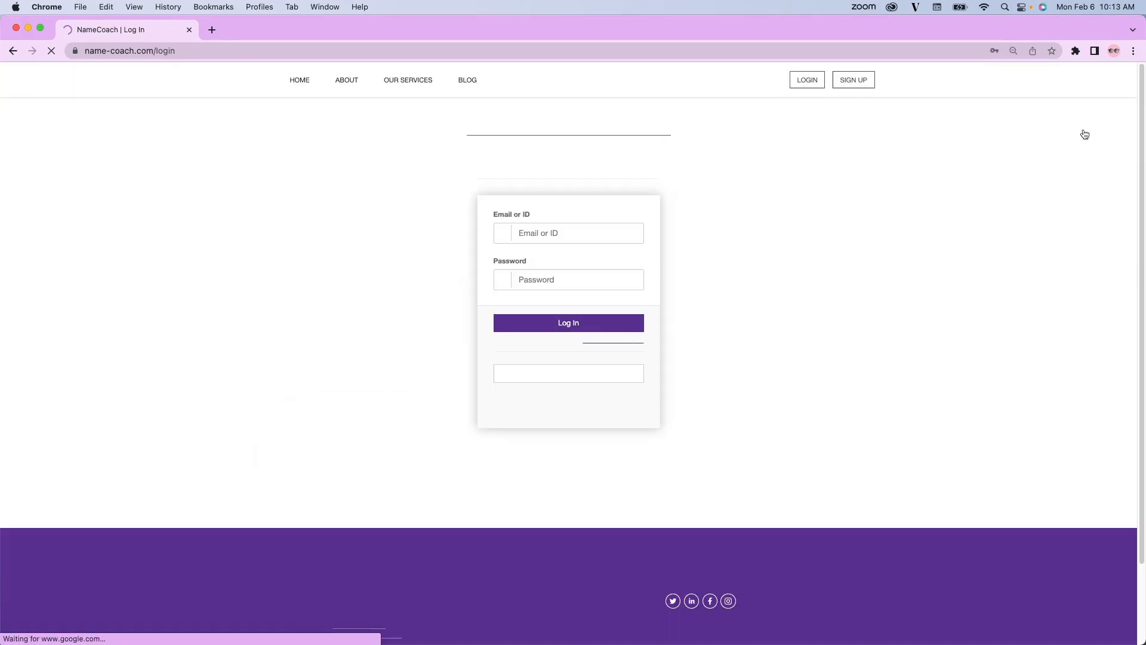
left_click(597, 323)
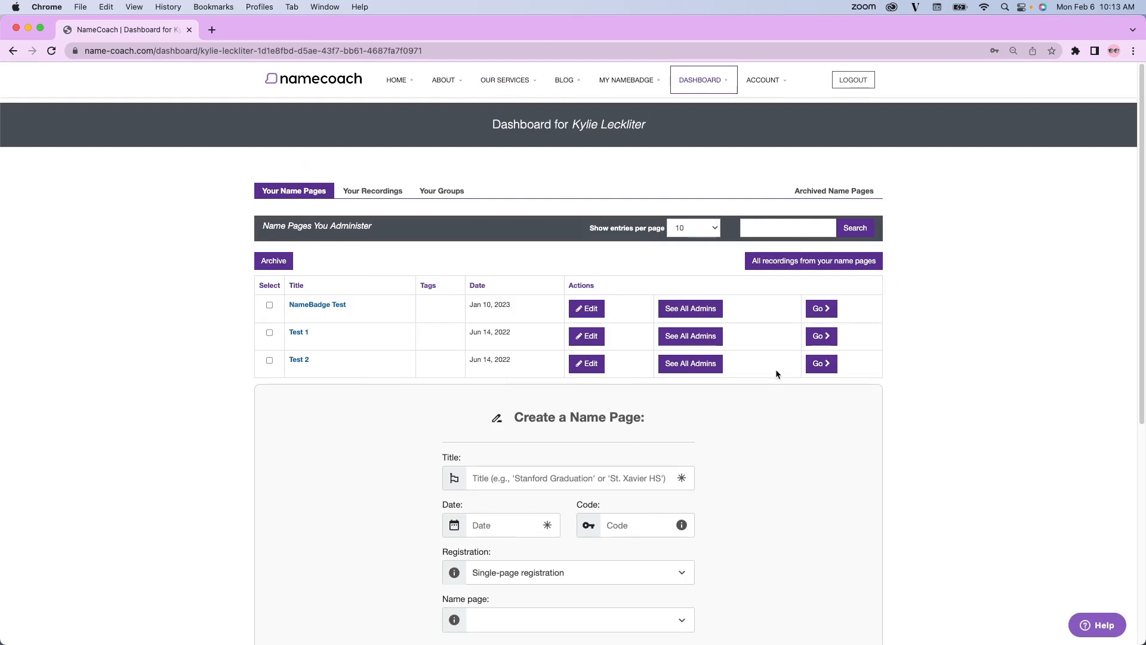
Enter the title Award Ceremony and the date 2023-02-06 for a new name page.
scroll(777, 374, "down", 1)
scroll(776, 374, "down", 3)
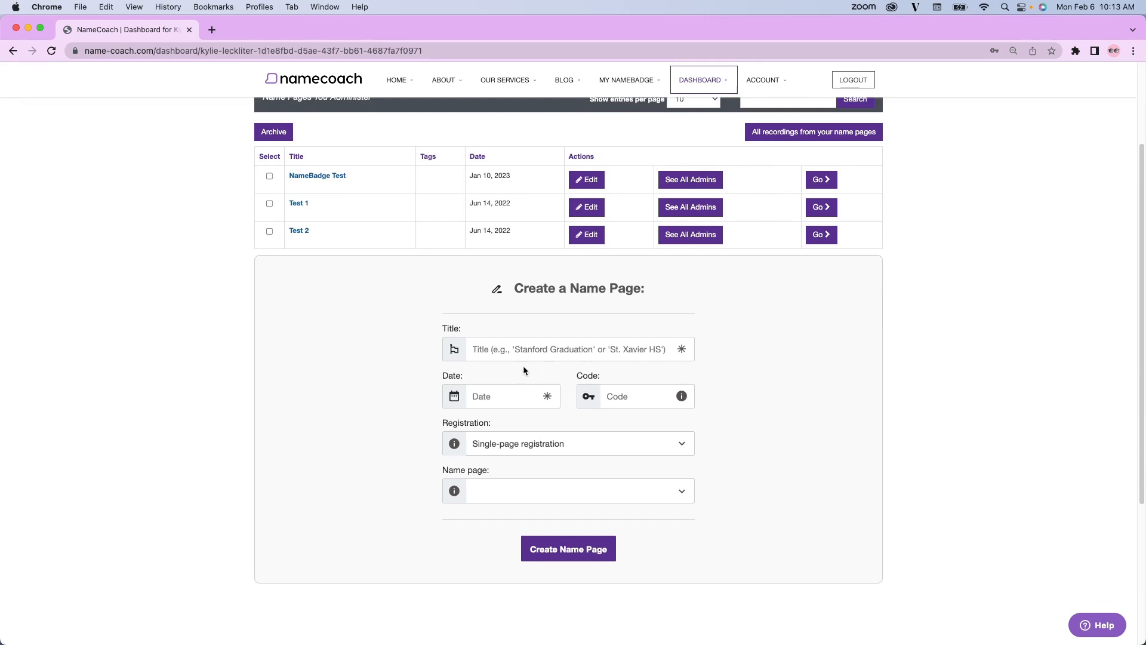
left_click(511, 346)
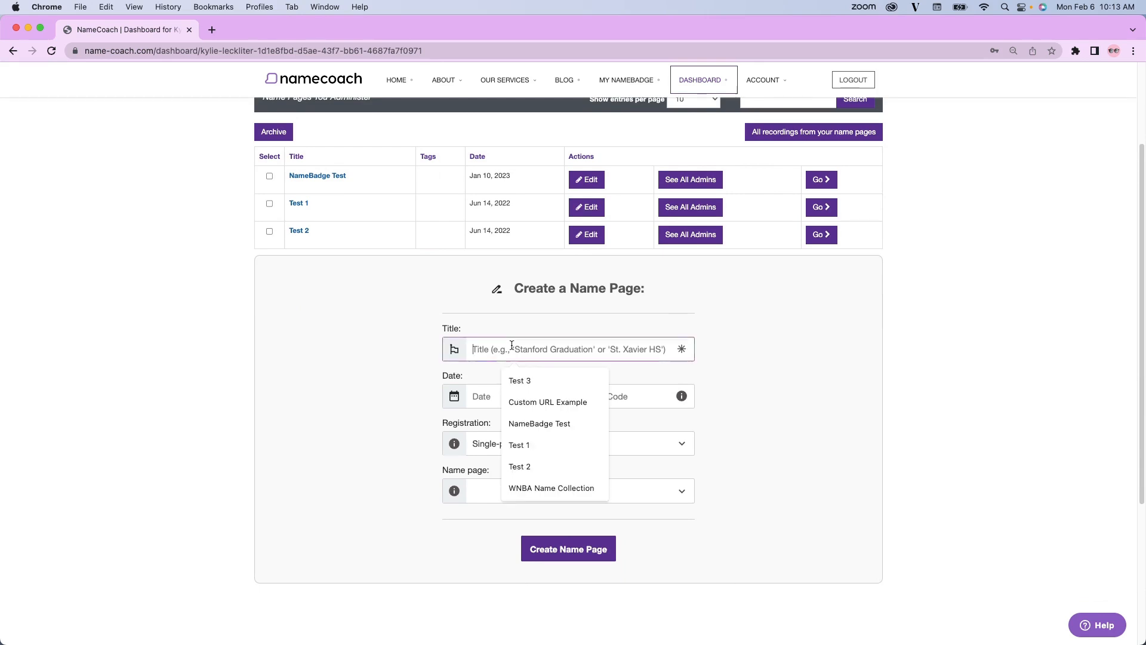
type("Award Ce")
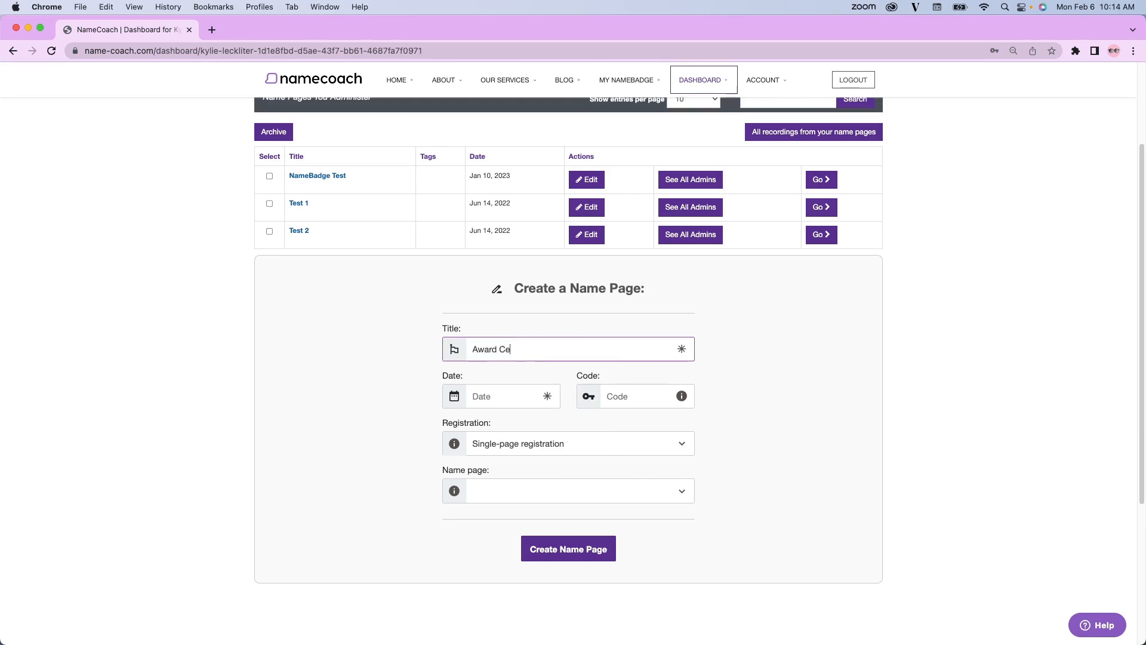
type("remony")
left_click(500, 394)
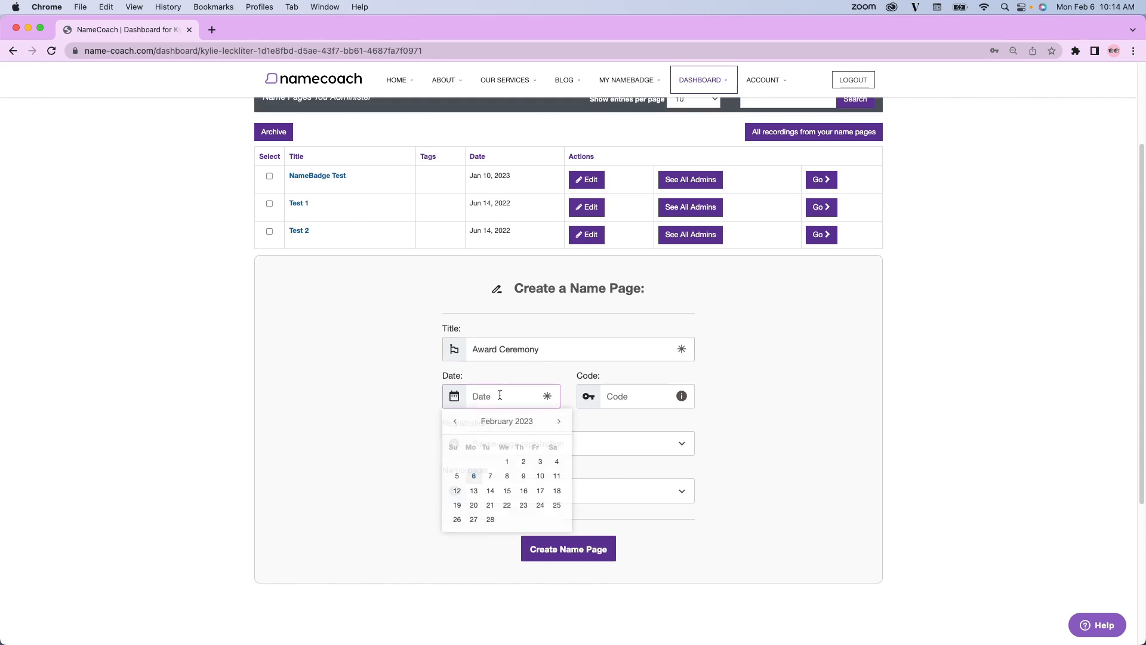
left_click(473, 475)
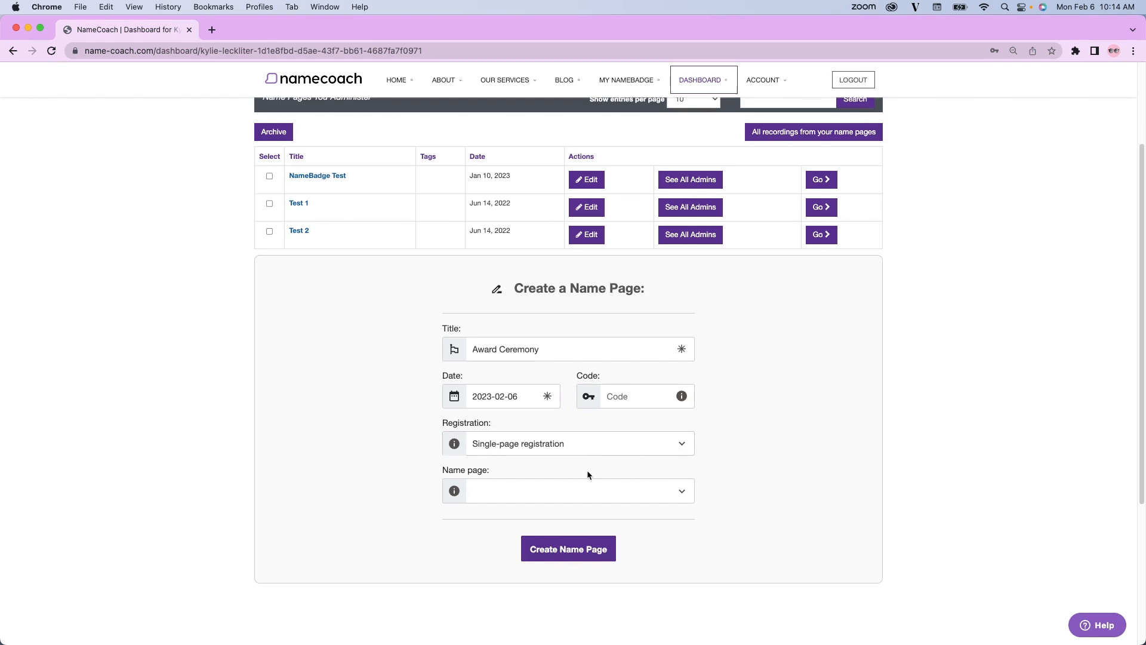
Check the existing name page options, leave that selection blank, and create the name page with single-page registration.
left_click(585, 493)
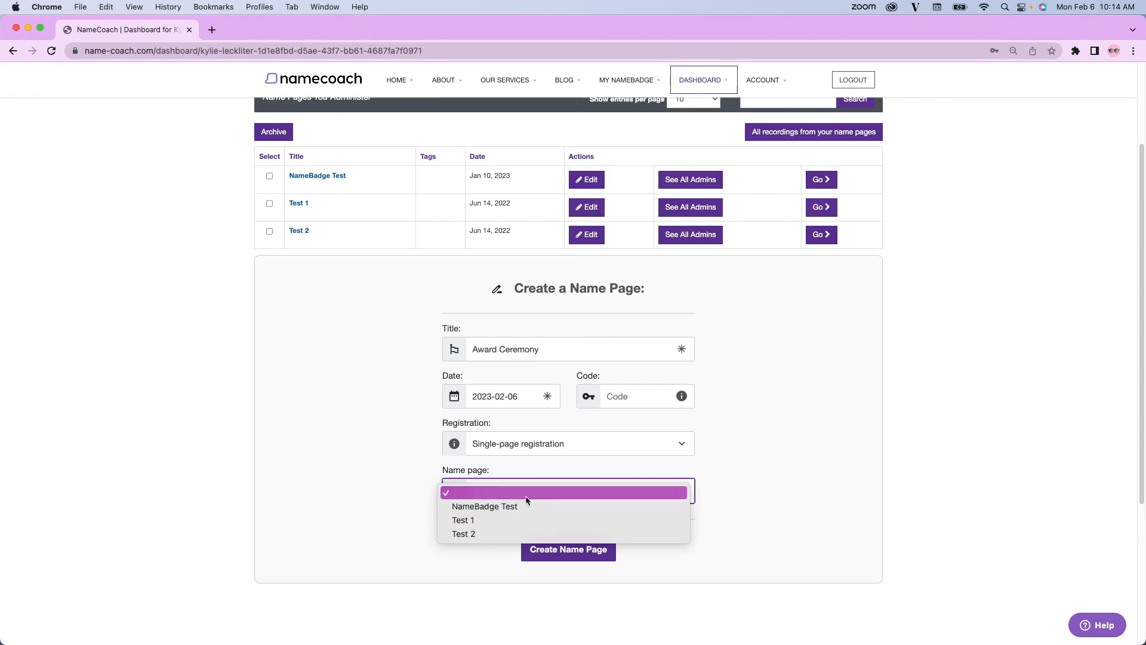
left_click(399, 468)
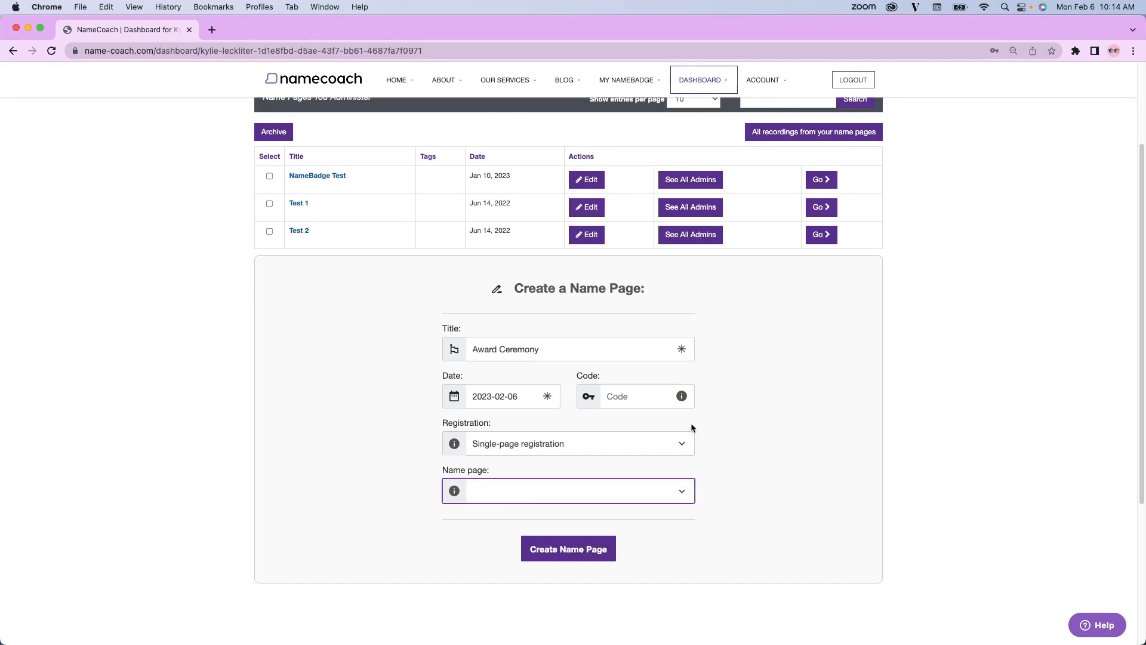
left_click(572, 556)
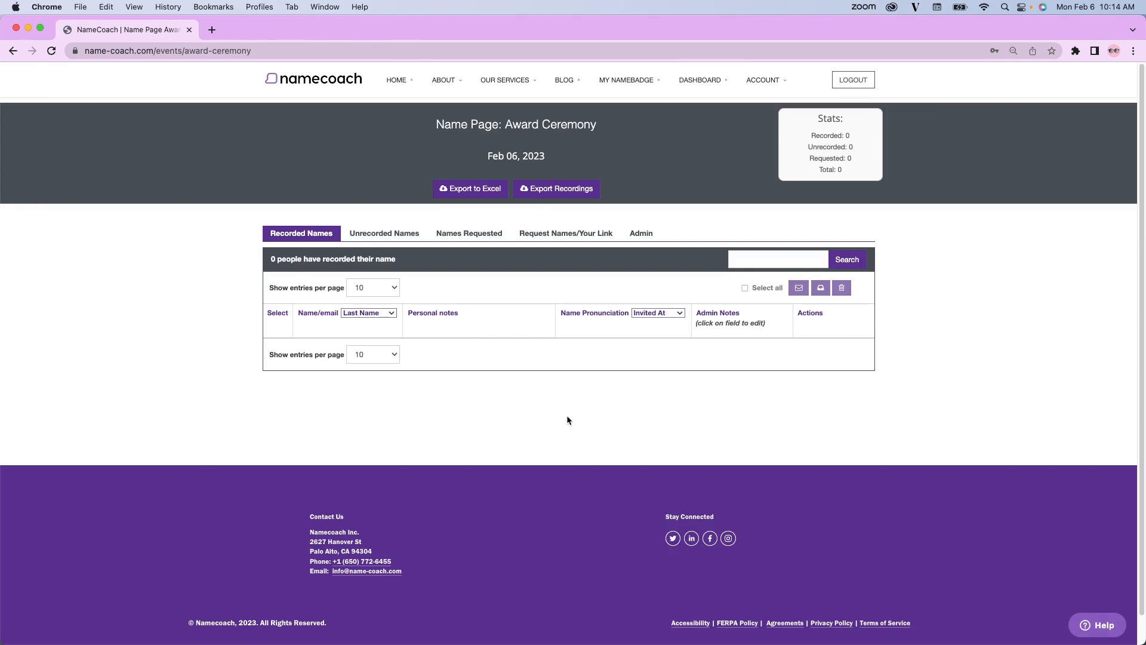
View the administrators of the Award Ceremony page and its admin invitation form, closing the form without sending an invite.
left_click(641, 233)
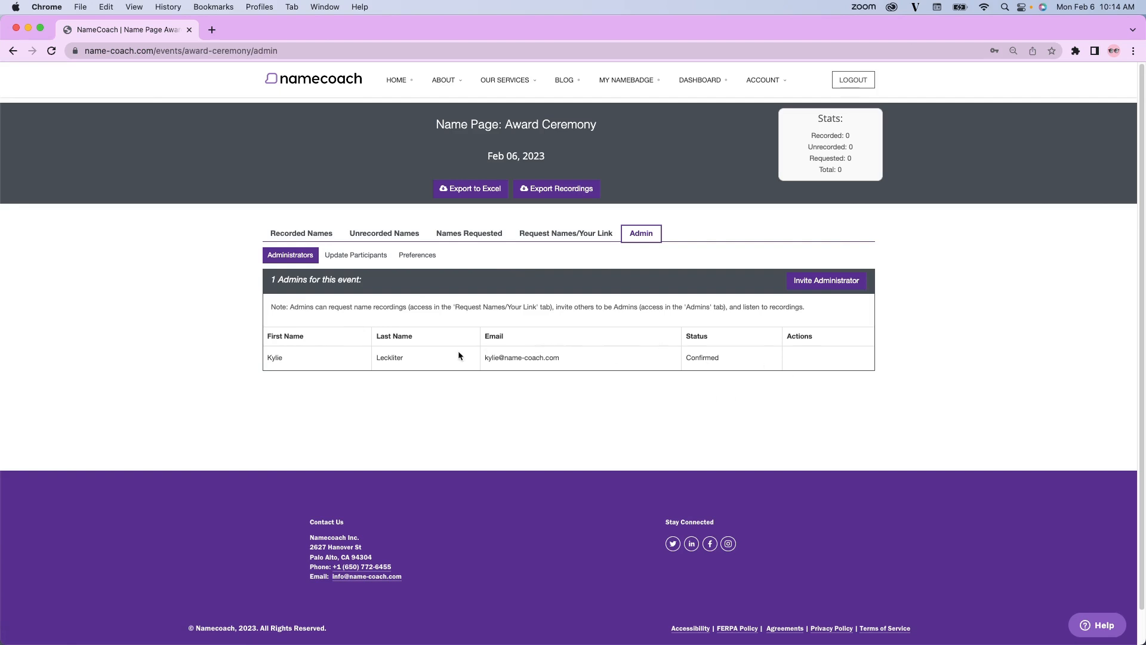
left_click(839, 284)
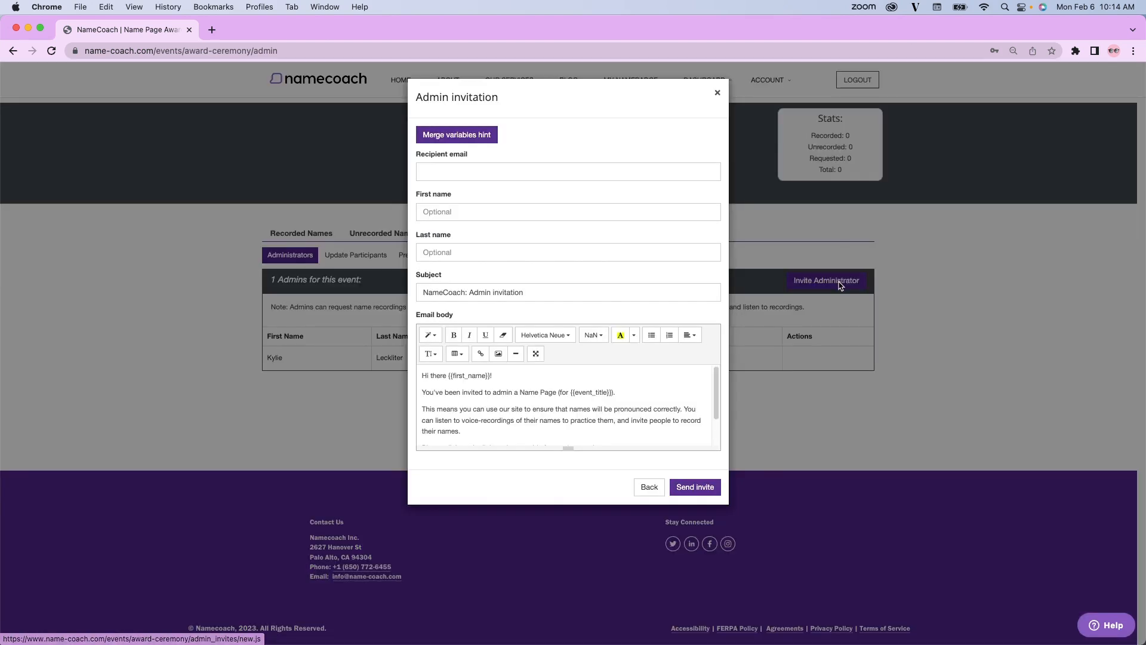
left_click(717, 93)
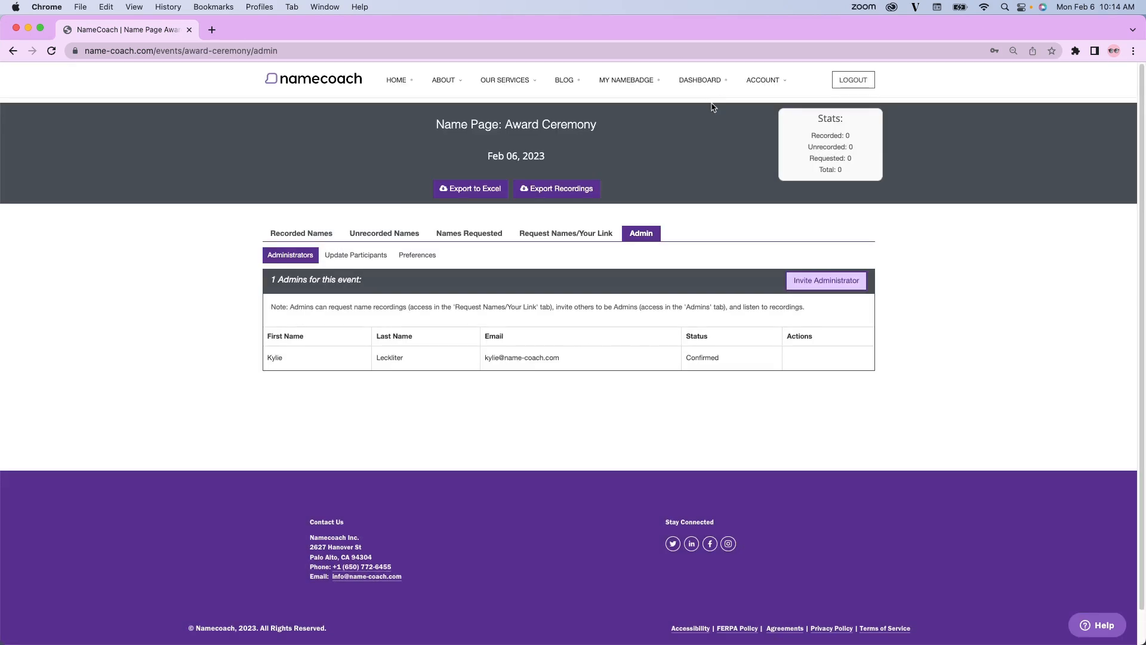
Examine the name page's common field preferences, from the general page options down to the warnings and registration settings.
left_click(416, 257)
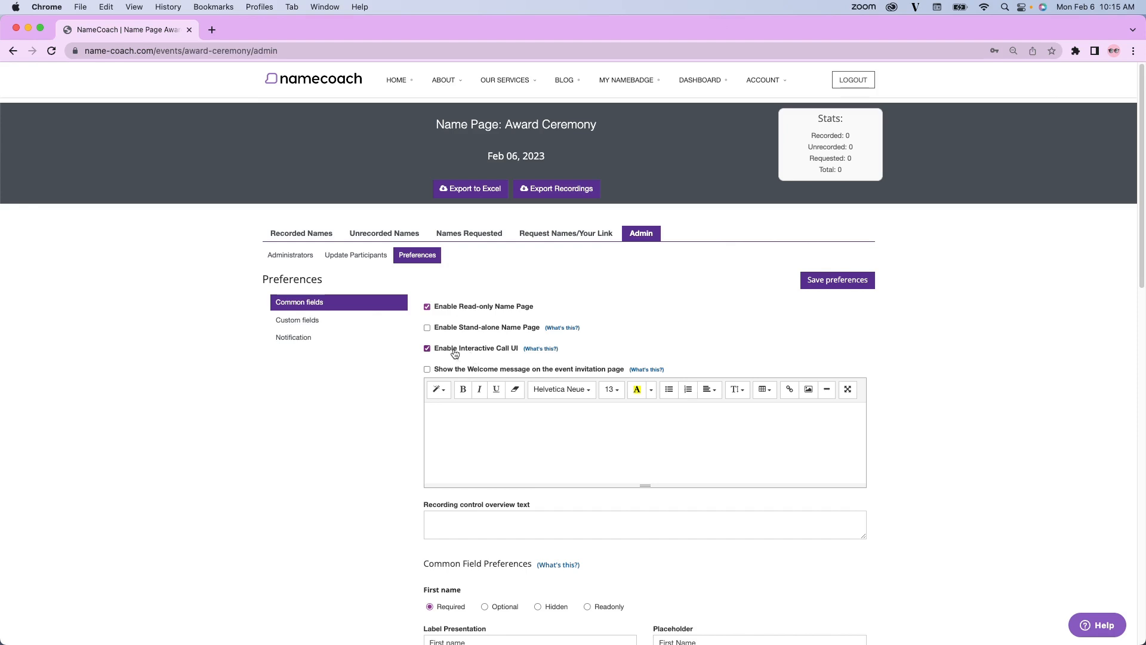
scroll(389, 392, "down", 2)
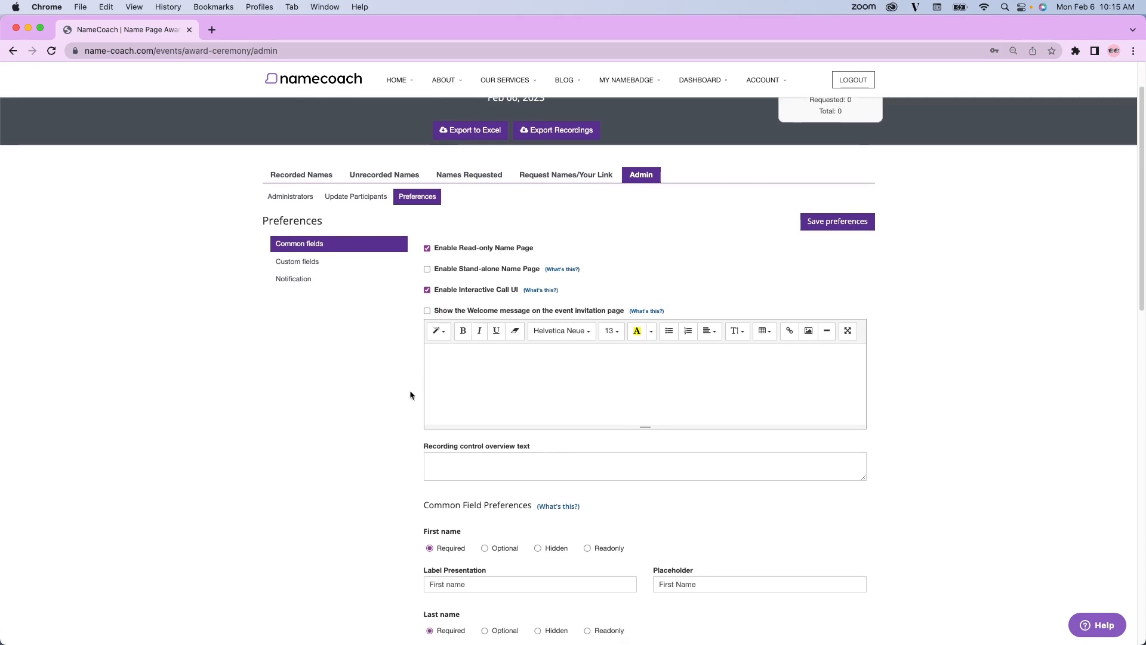
scroll(385, 415, "down", 3)
scroll(384, 416, "down", 3)
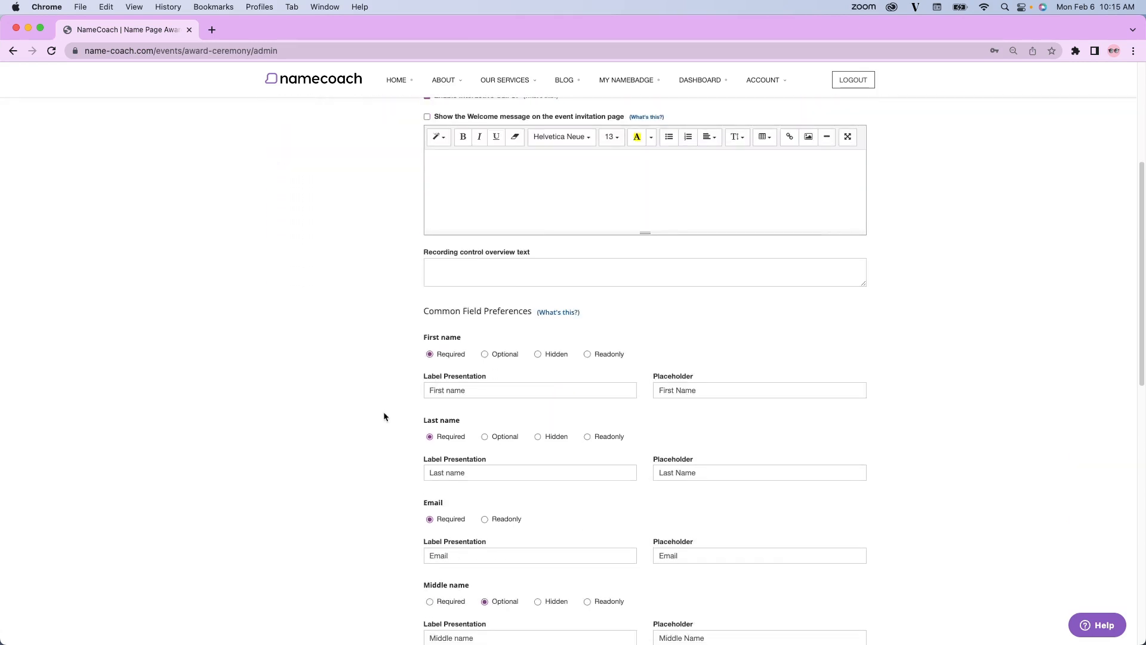
scroll(378, 367, "down", 4)
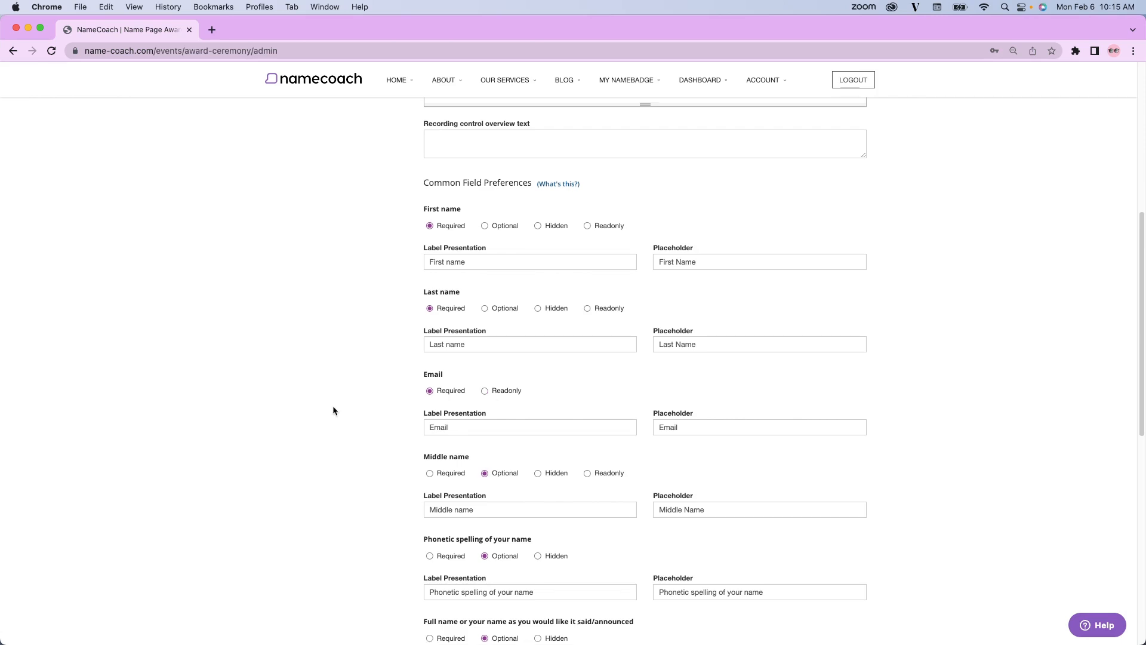
scroll(332, 406, "down", 5)
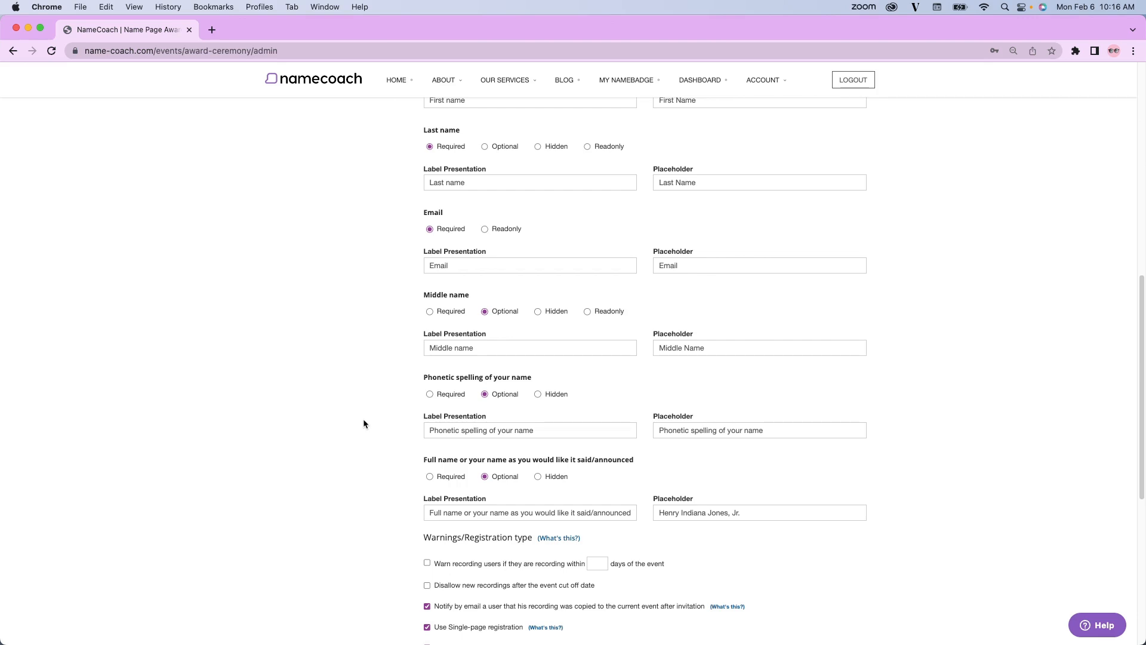
scroll(363, 421, "down", 3)
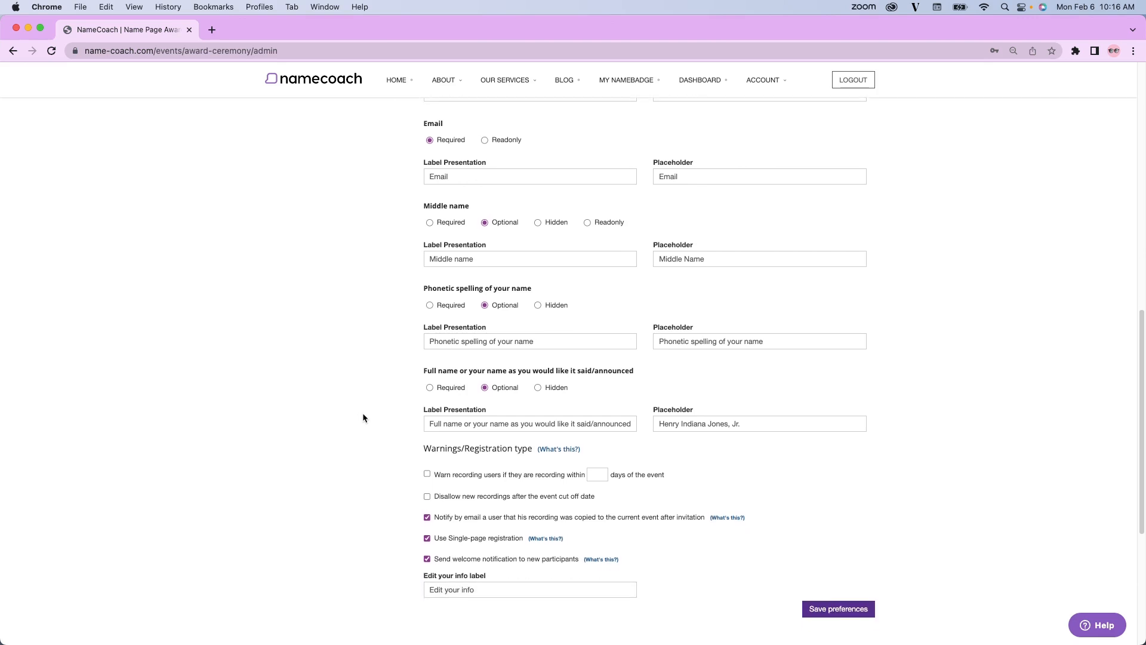
scroll(363, 417, "down", 2)
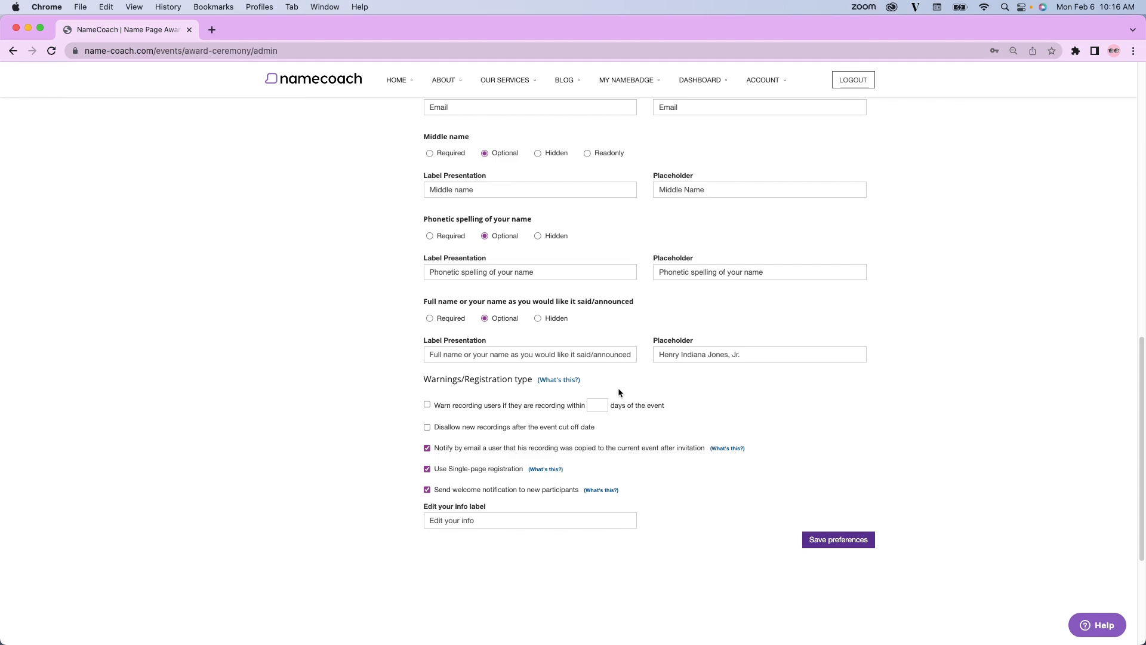
Check the explanation for Warnings/Registration type, close it, and save the name page preferences.
left_click(572, 381)
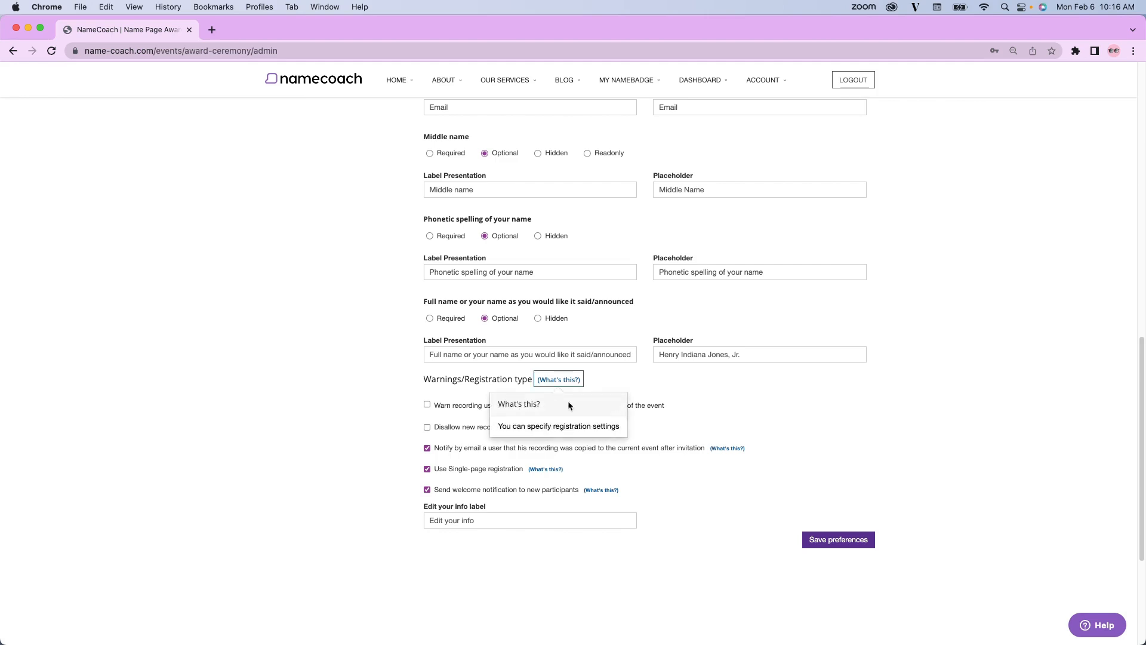
left_click(361, 380)
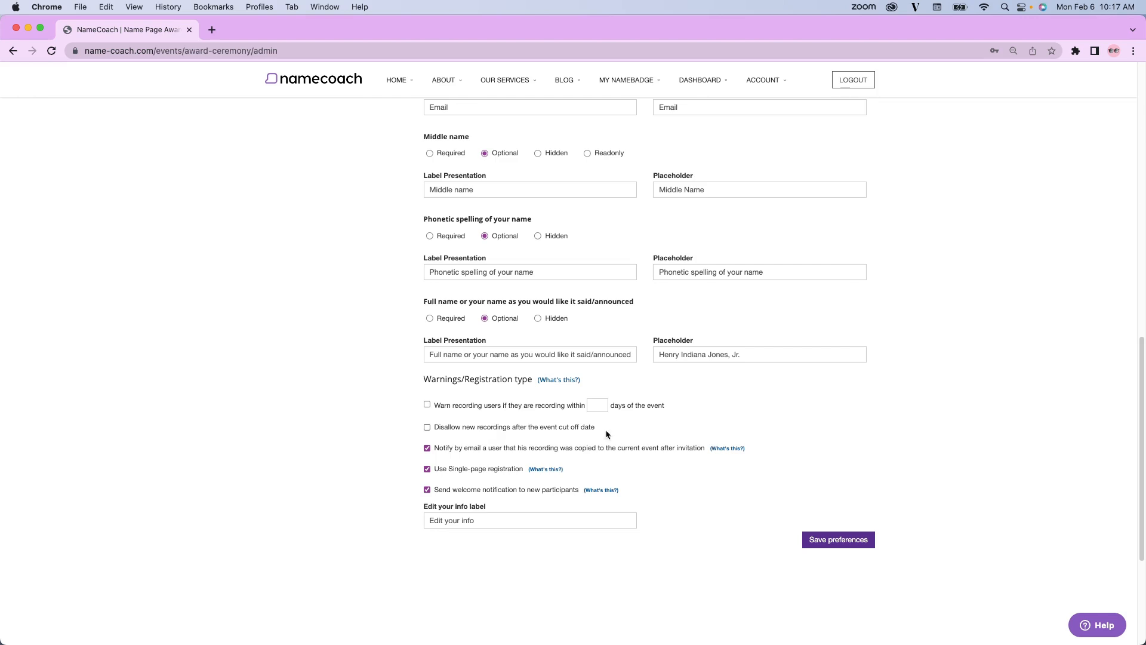
left_click(855, 540)
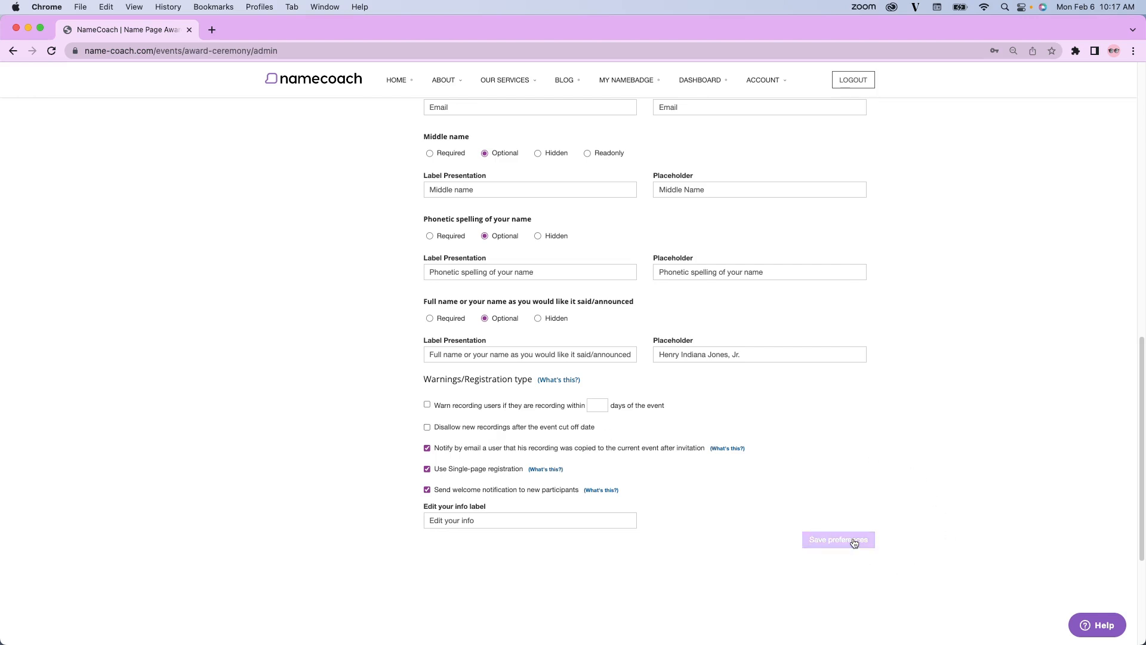
View the custom field preferences of the Award Ceremony page.
scroll(795, 428, "up", 10)
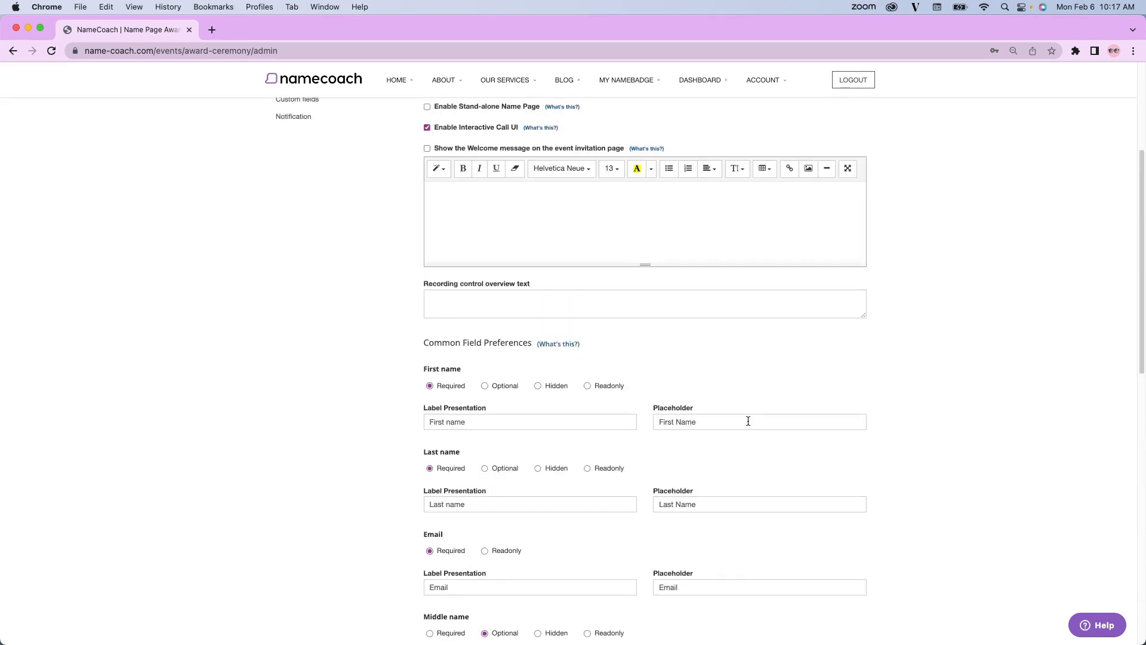
scroll(748, 422, "up", 4)
left_click(299, 276)
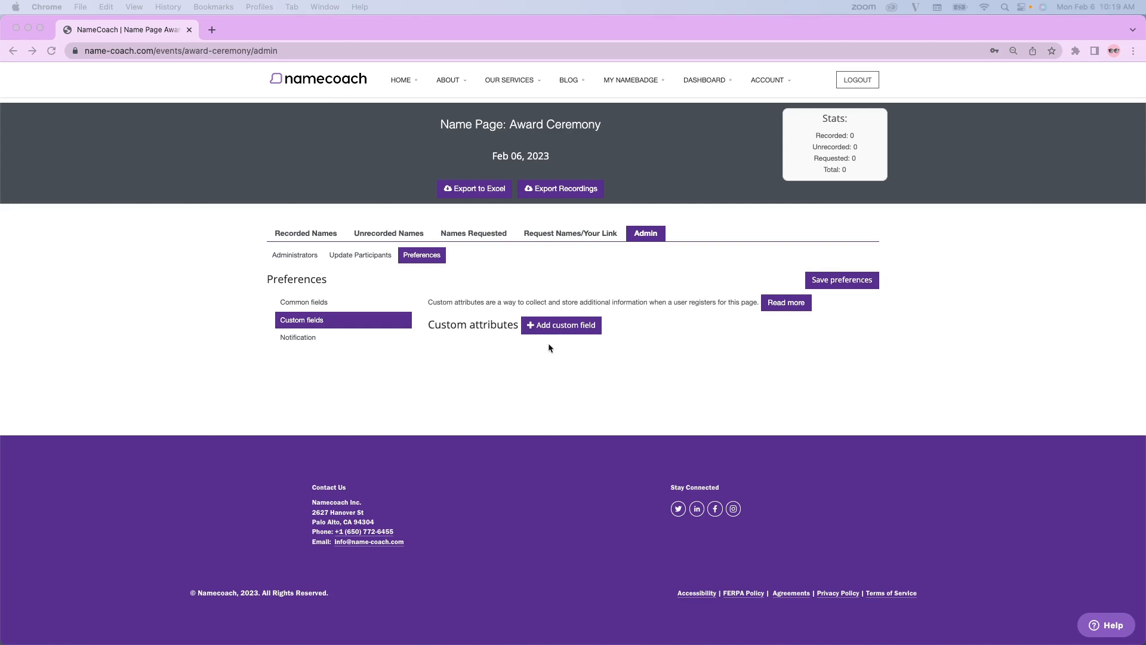
Examine the notification preferences, including the sender address and the email body with its link for reviewing or editing the recording.
left_click(298, 339)
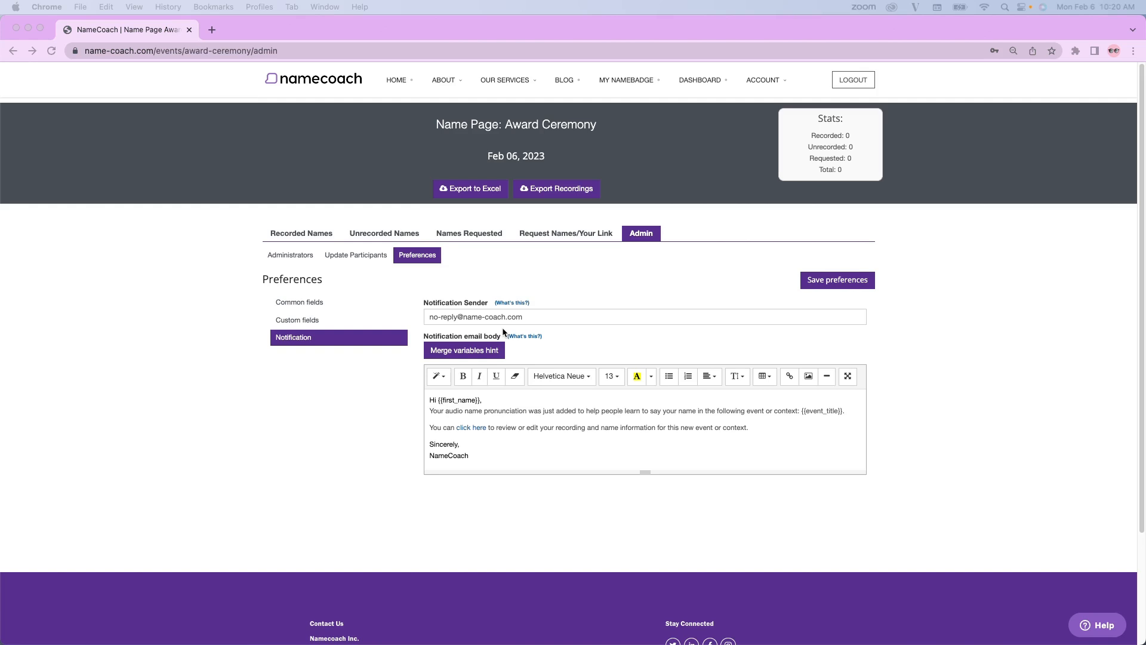
left_click(524, 318)
triple_click(530, 316)
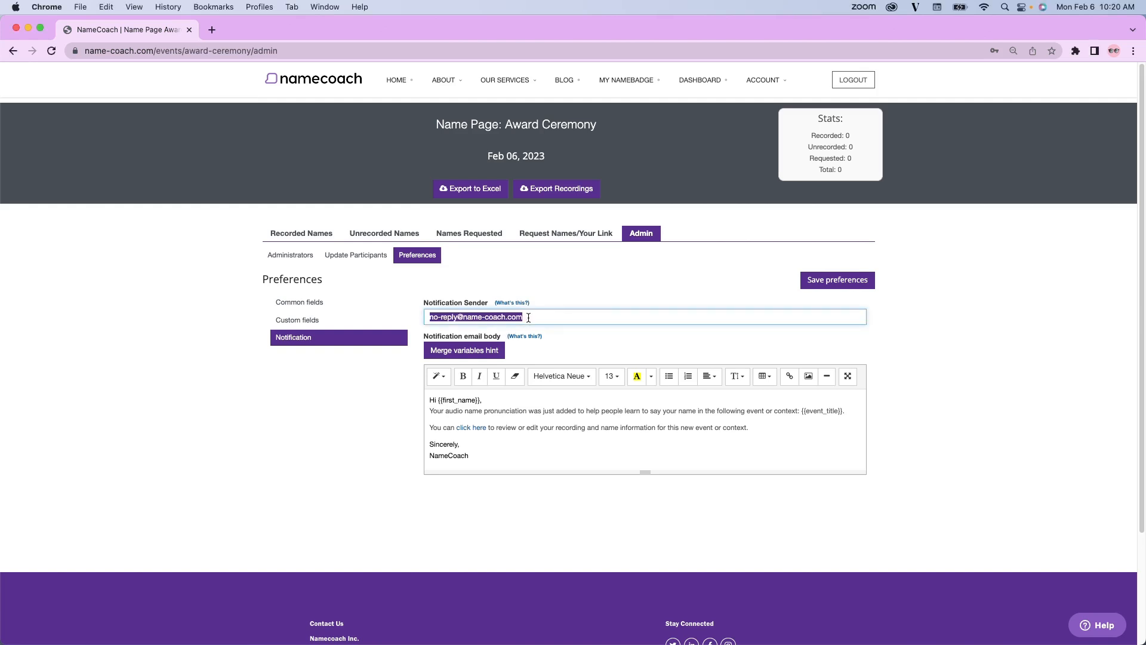
left_click(538, 316)
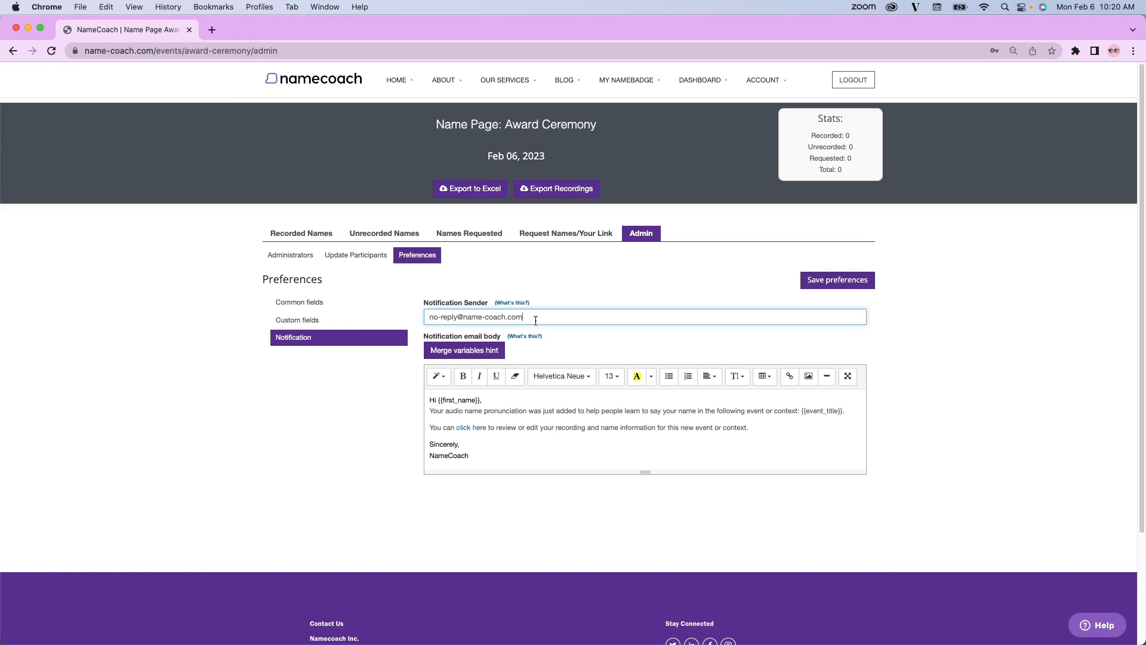
left_click_drag(505, 460, 410, 408)
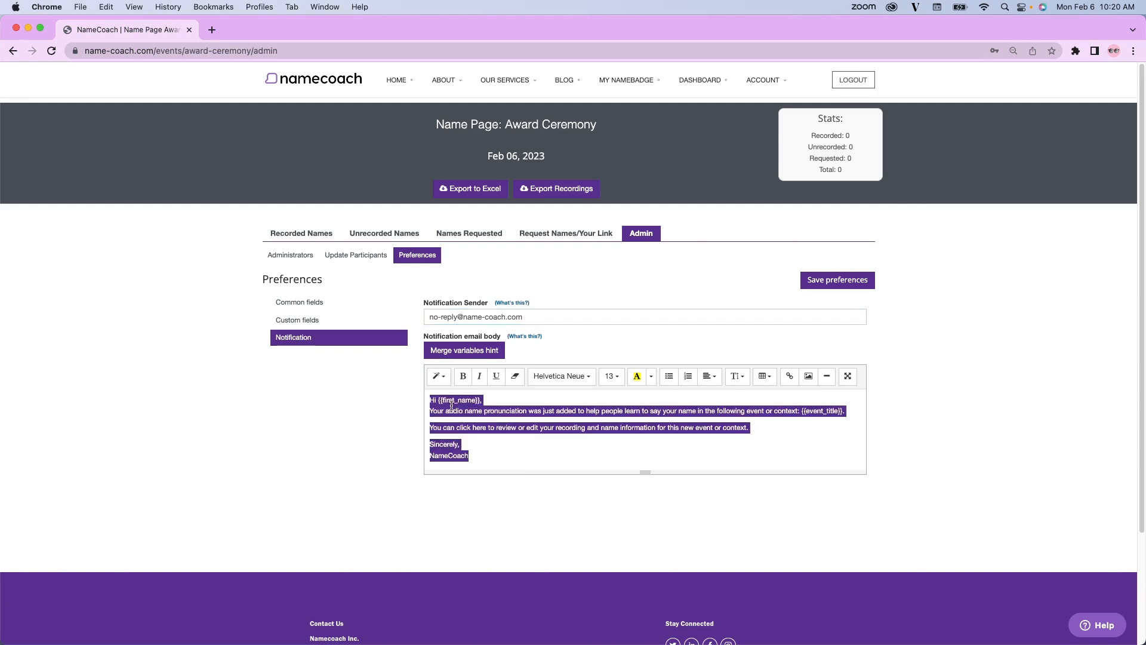
left_click(530, 452)
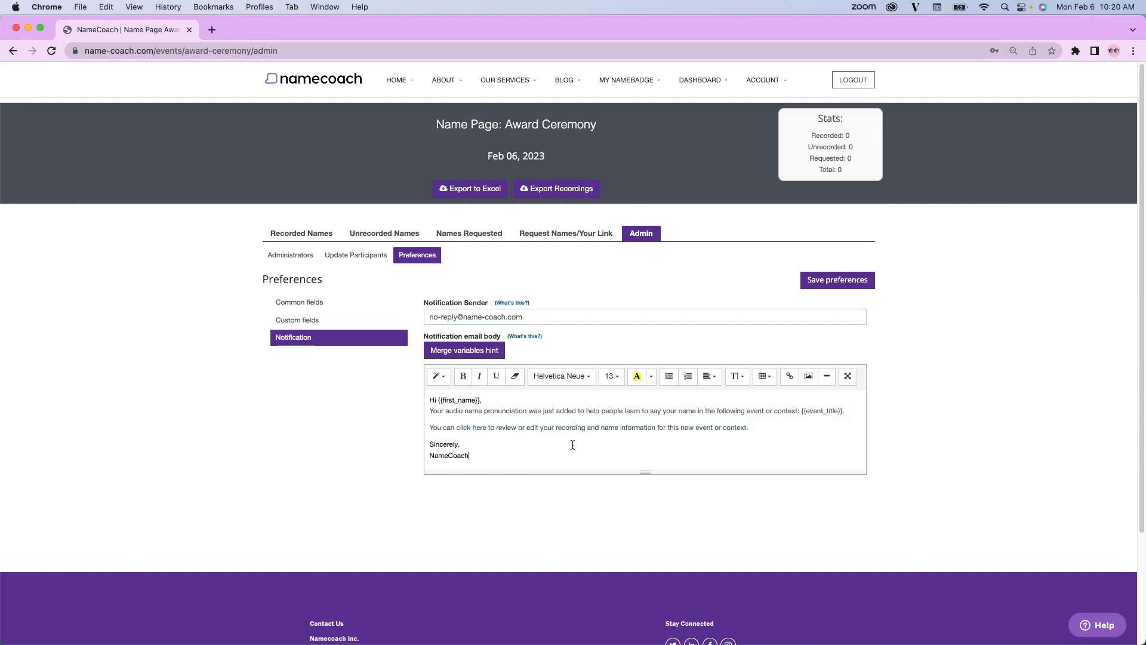
left_click_drag(747, 424, 410, 429)
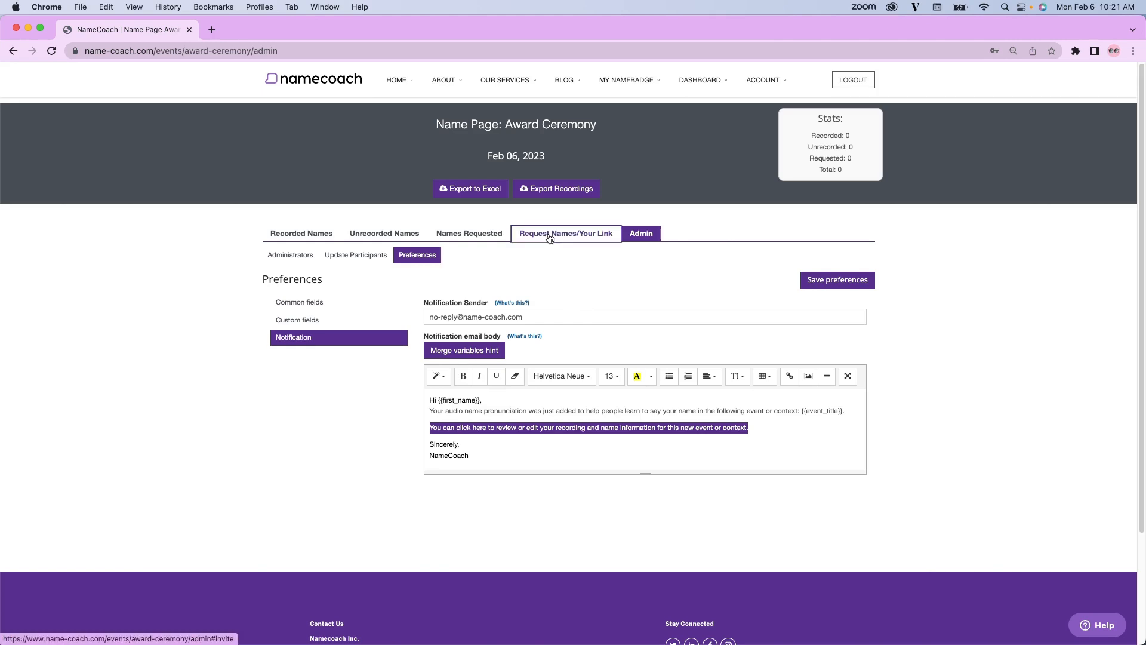
Review the ways to request name recordings and open the Excel/CSV file upload for sending invitations through a list.
left_click(550, 239)
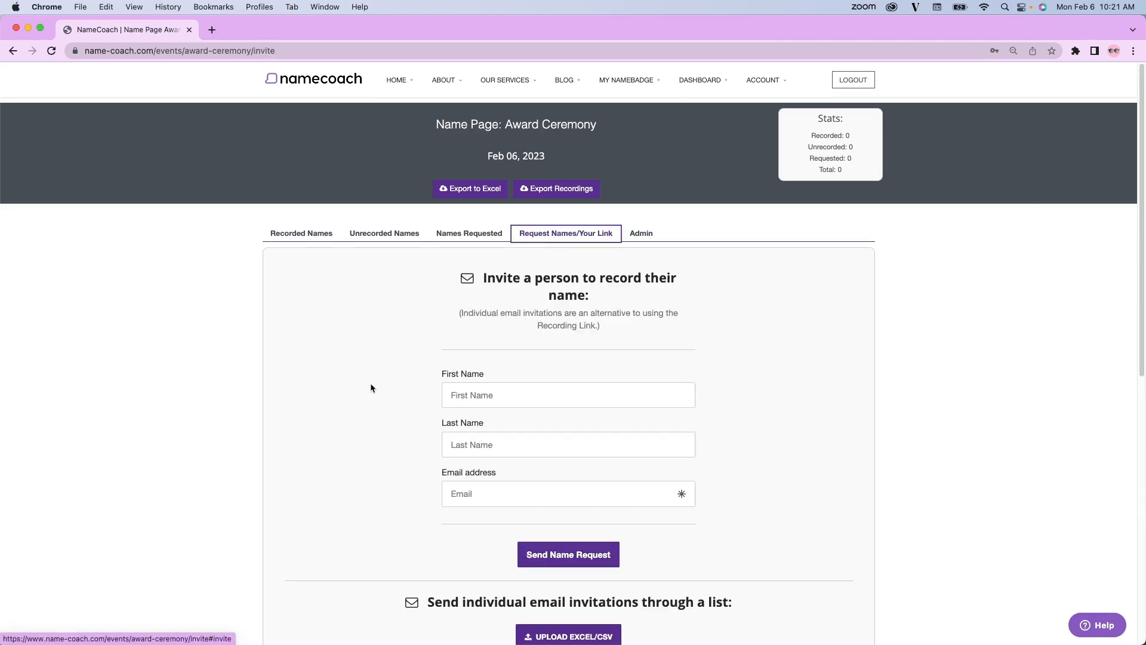
scroll(371, 388, "down", 1)
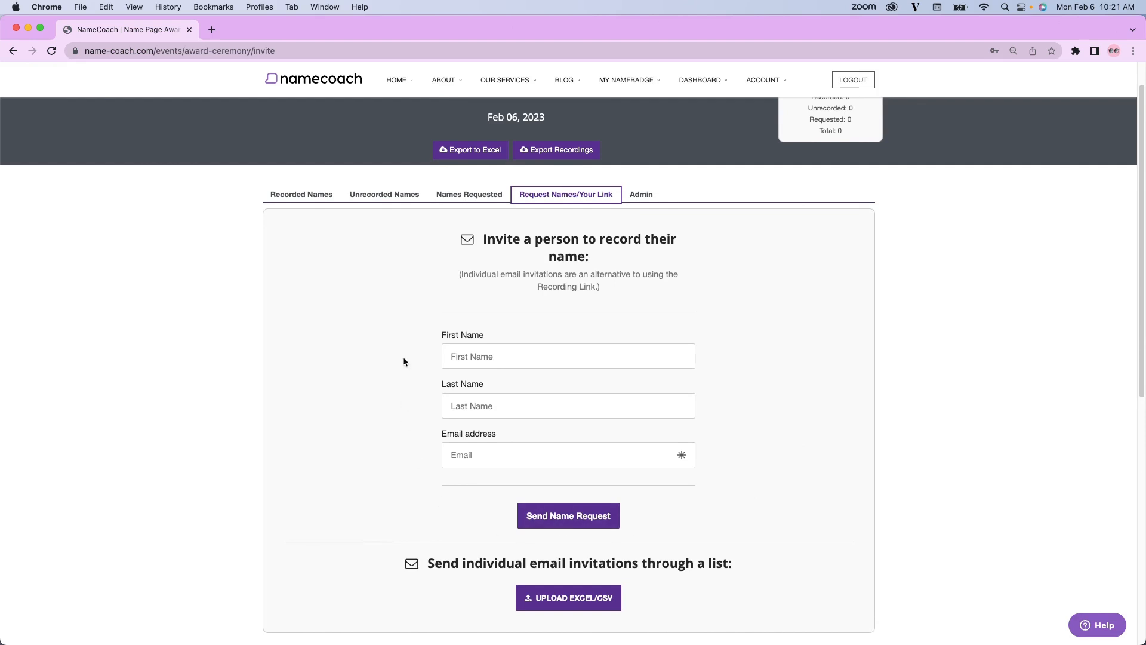
scroll(404, 360, "down", 2)
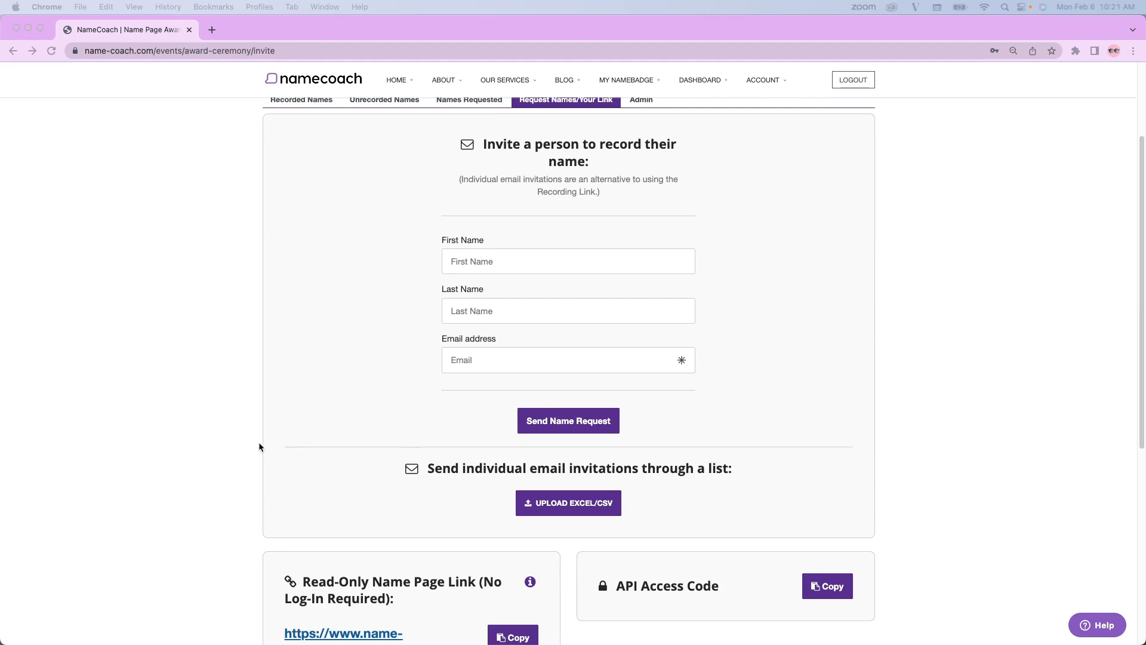
left_click(572, 506)
left_click(572, 505)
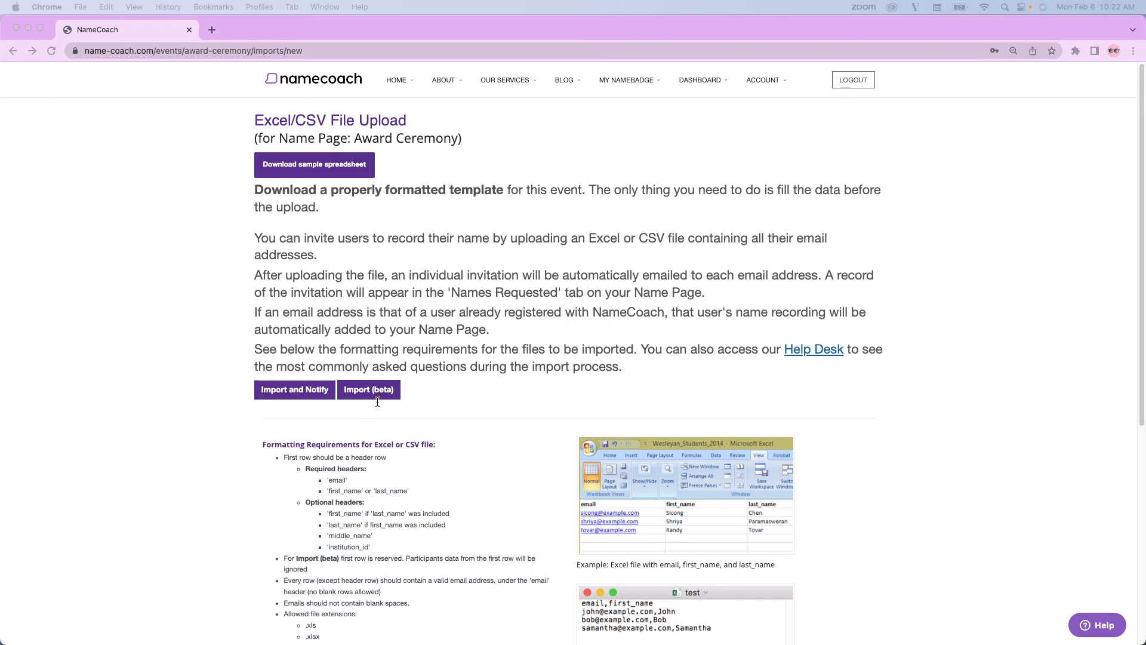
Open the Import and Notify invitation form, examine the email body's line with the recording link, and close the form.
left_click(301, 393)
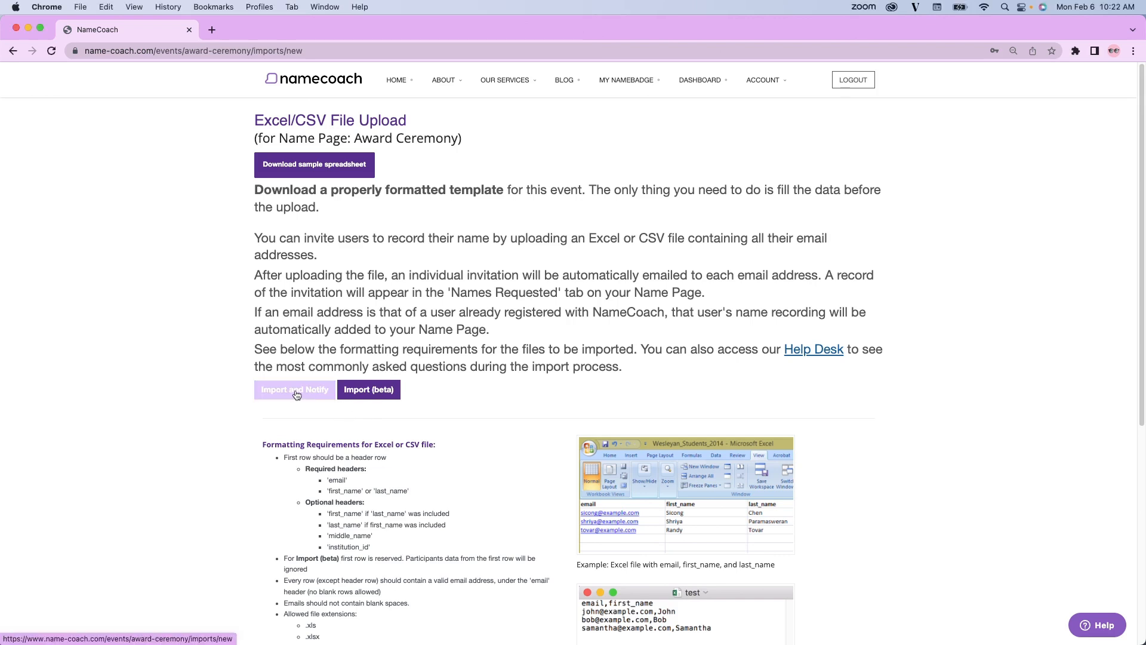
left_click(296, 394)
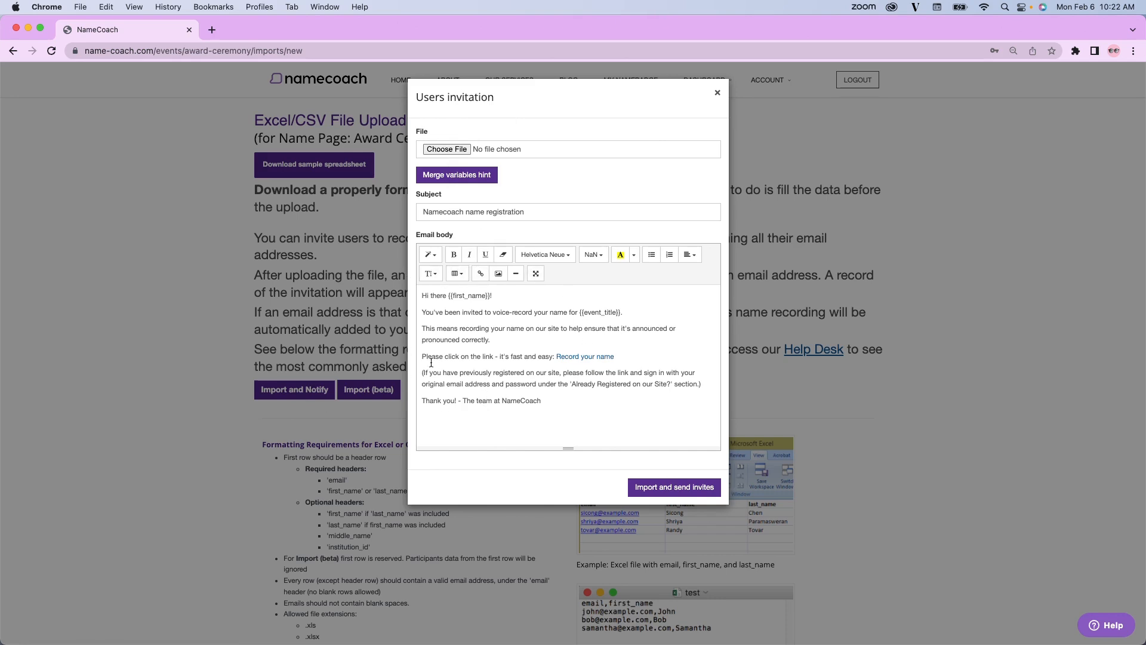
left_click_drag(421, 356, 627, 364)
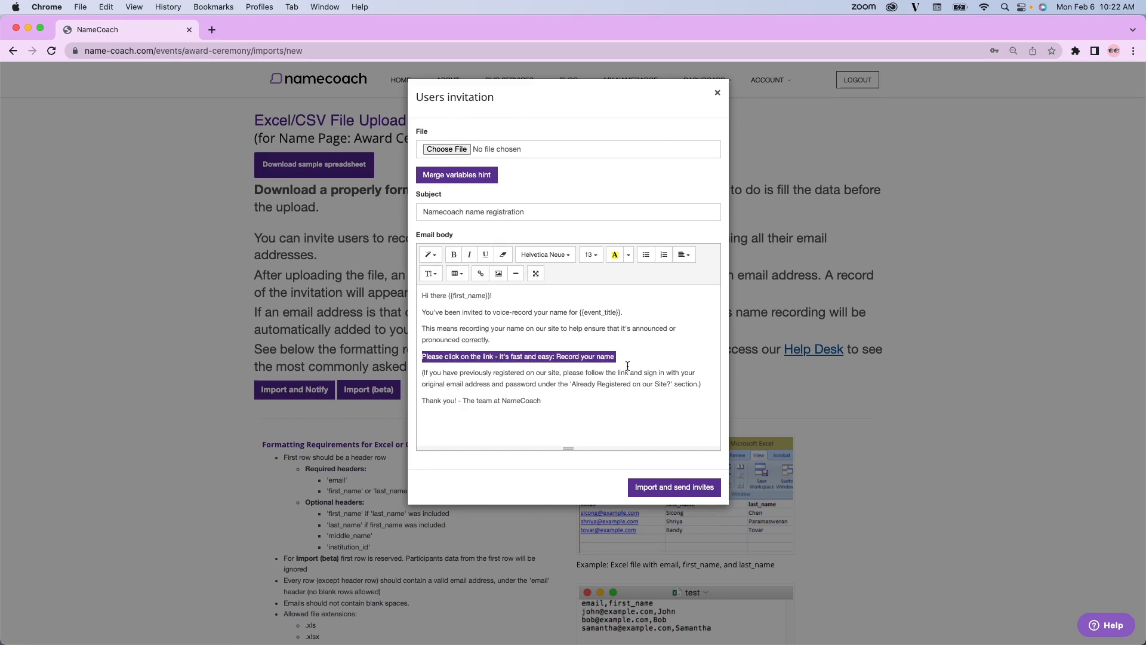
left_click(584, 407)
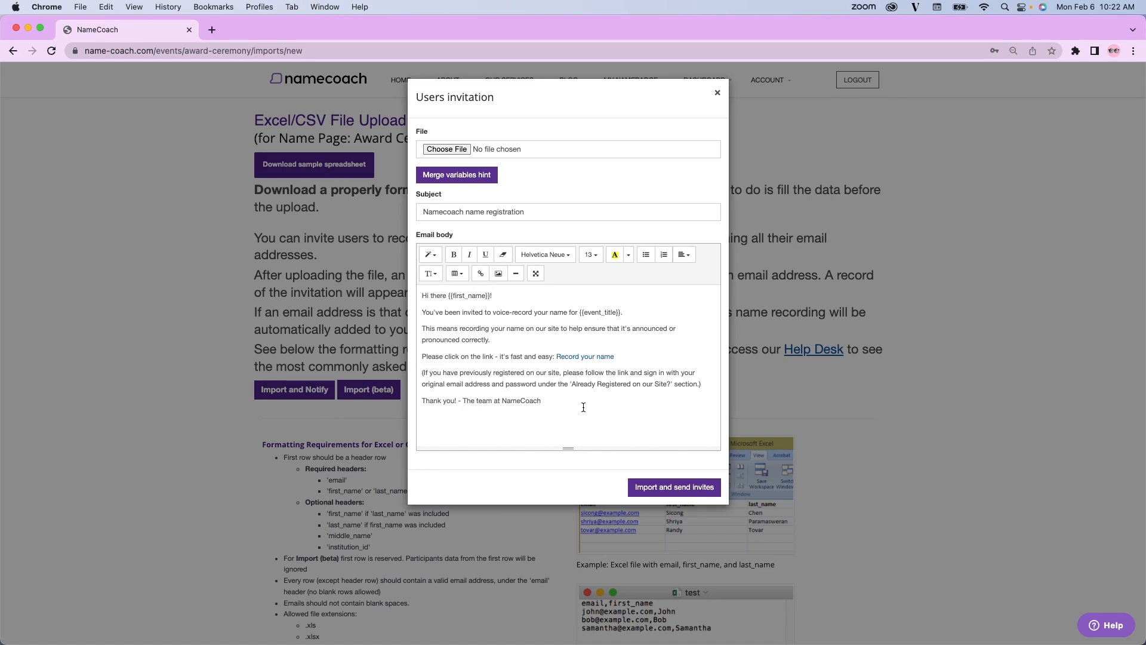
left_click(653, 486)
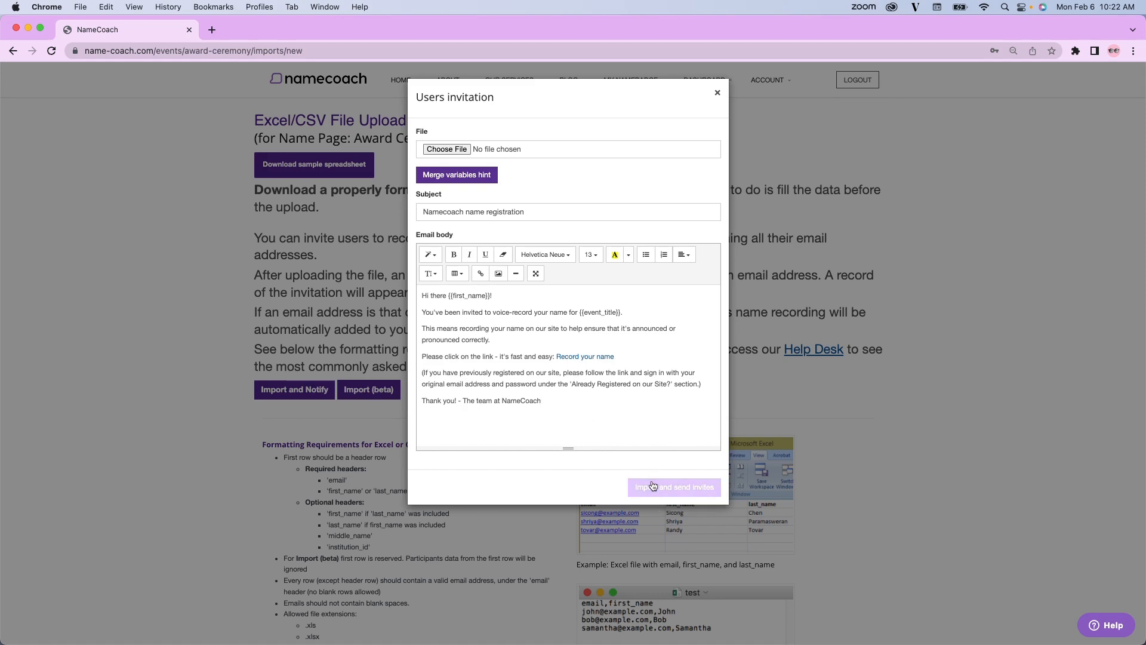
left_click(718, 94)
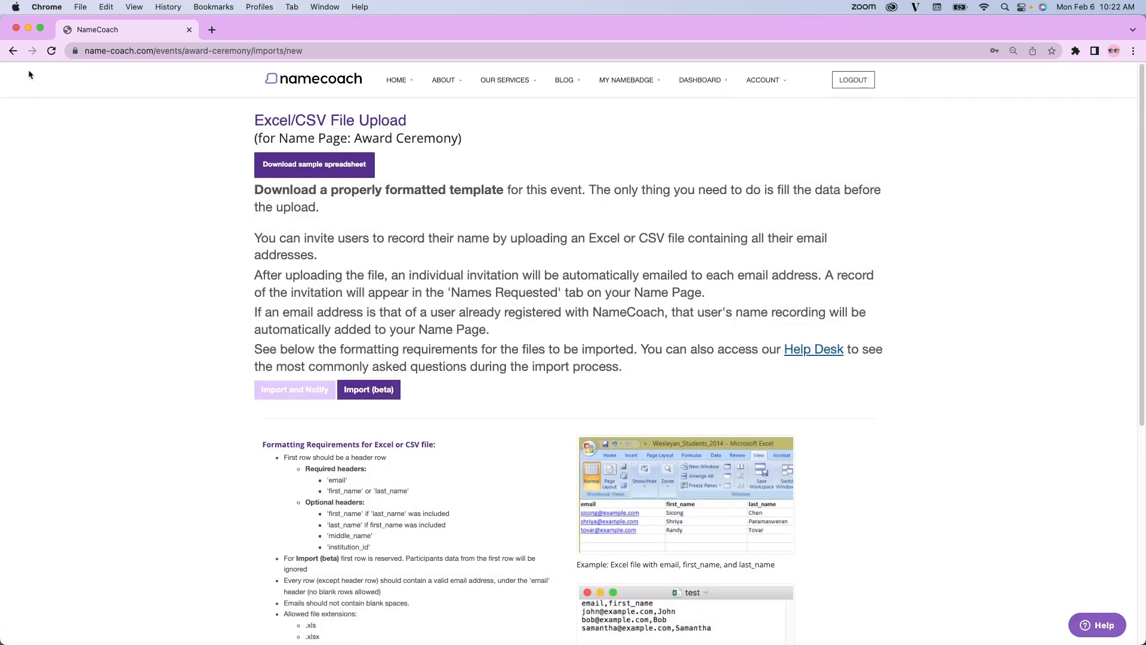
Leave the Excel/CSV file upload and open the NameBadge Test name page from the dashboard.
left_click(12, 51)
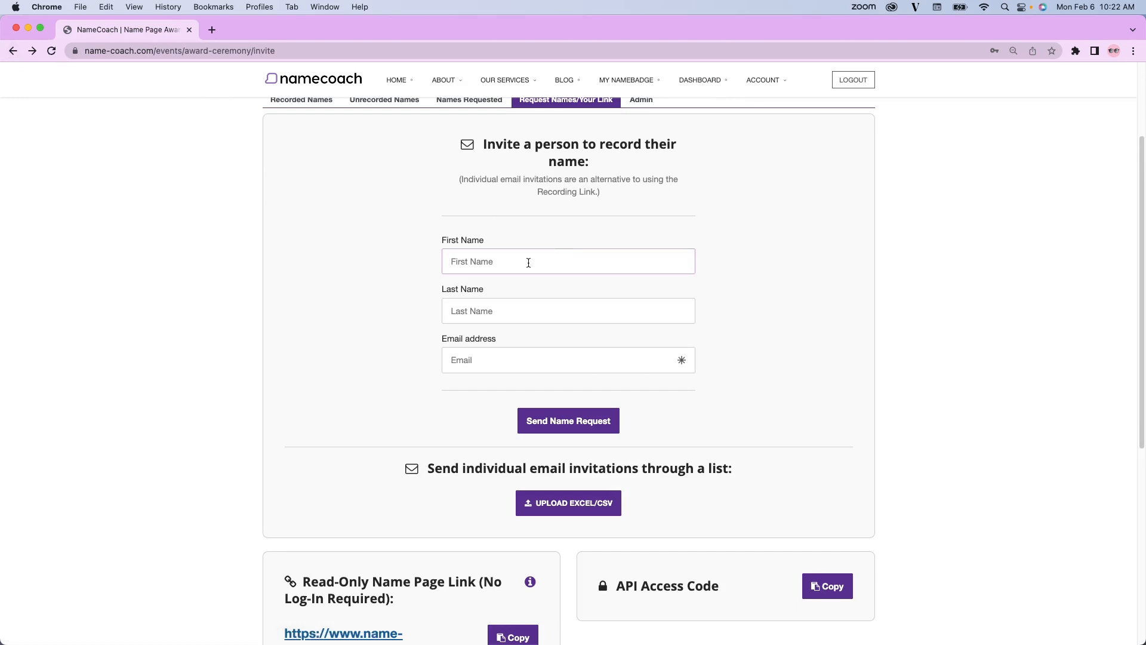
scroll(513, 266, "up", 4)
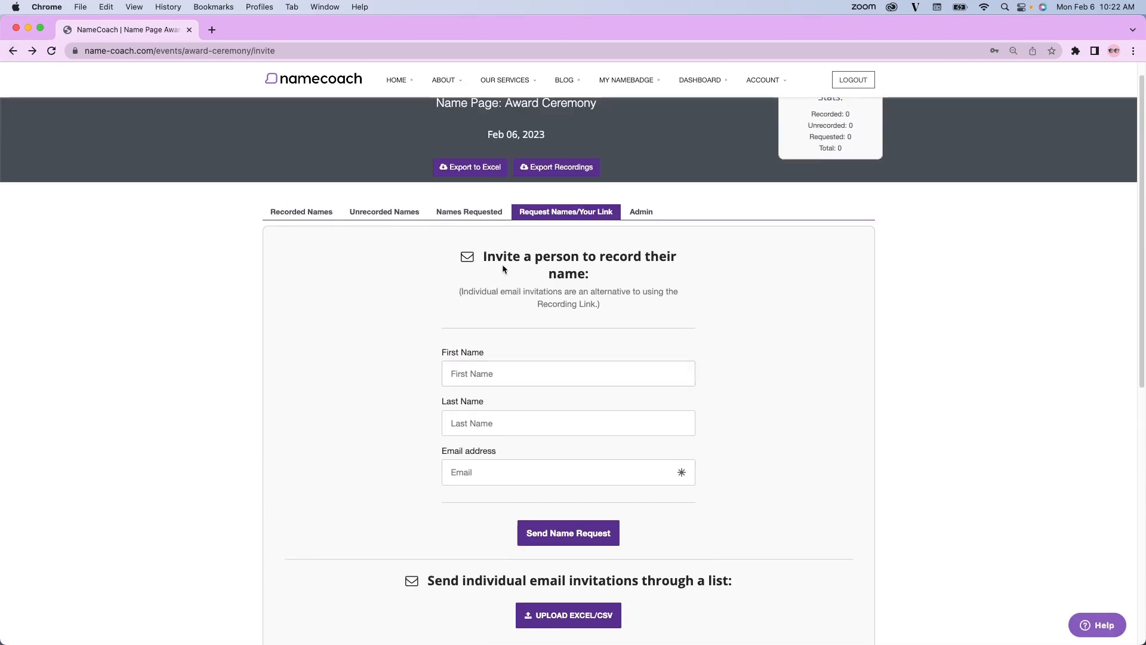
left_click(705, 79)
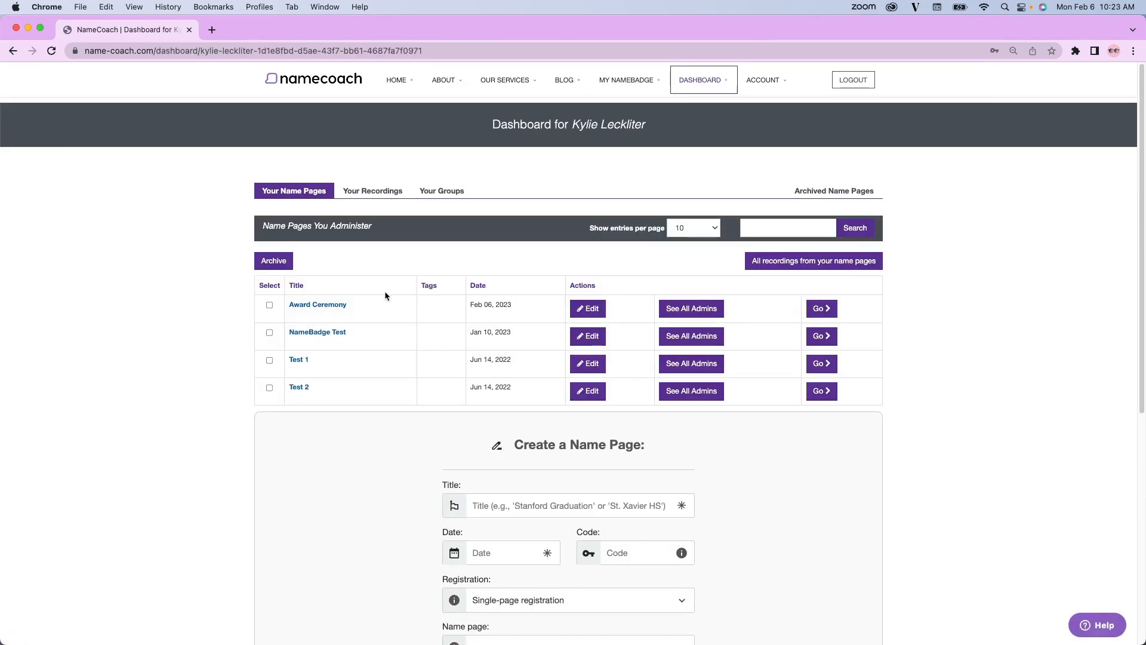
left_click(325, 334)
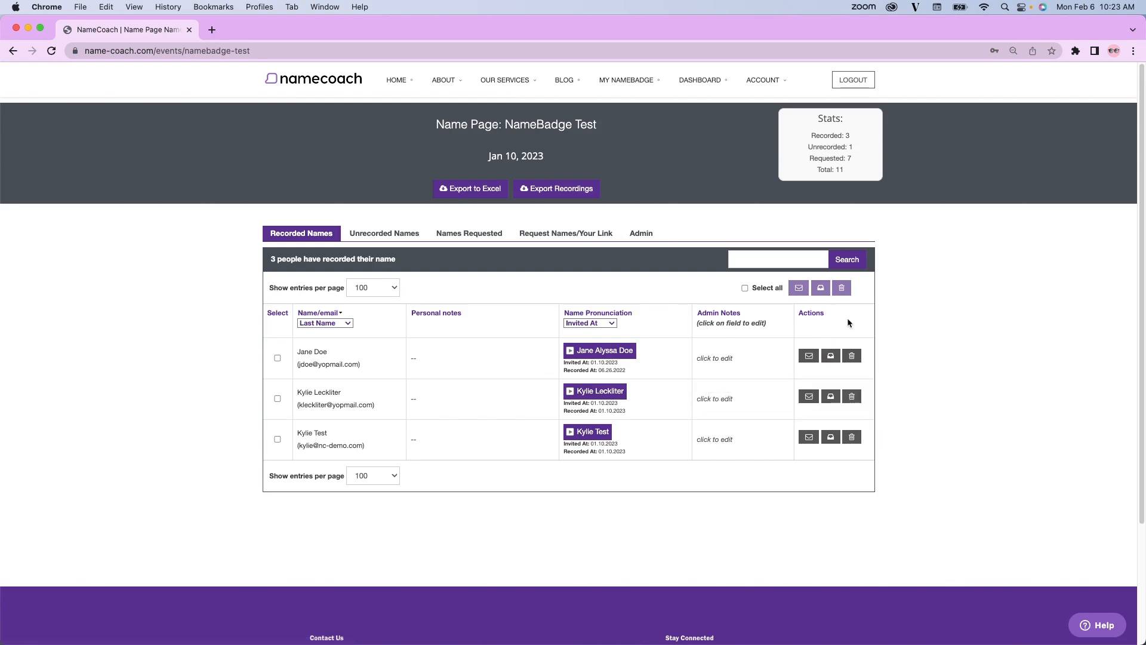
Delete the first person's entry from the recorded names and restore it from the deleted entries.
left_click(851, 356)
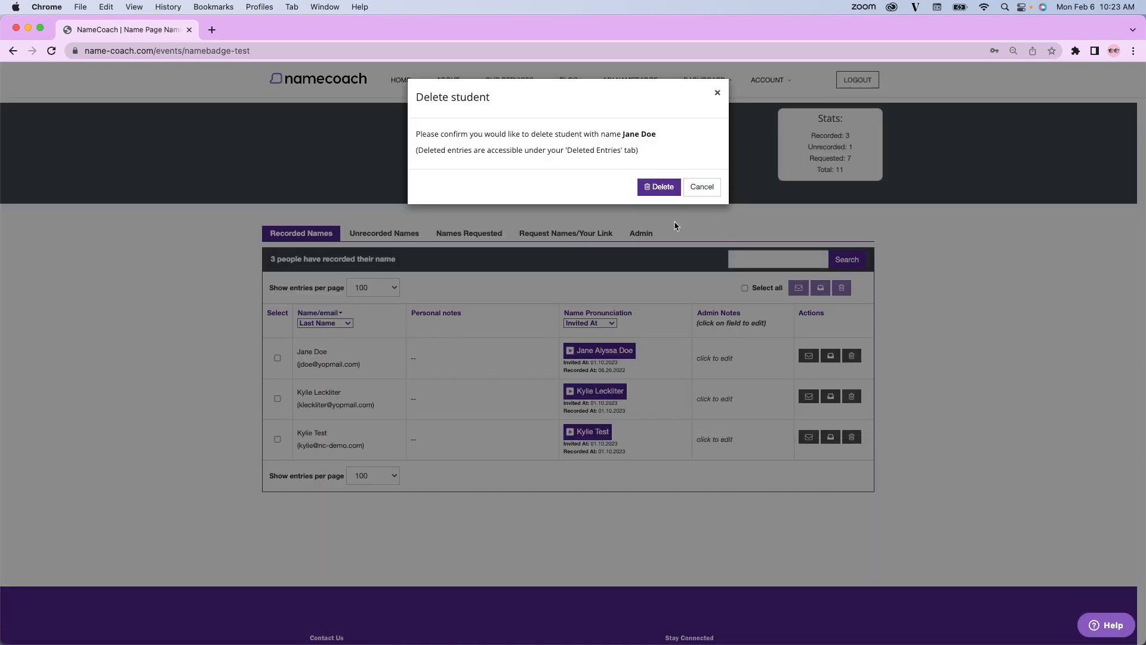
left_click(649, 189)
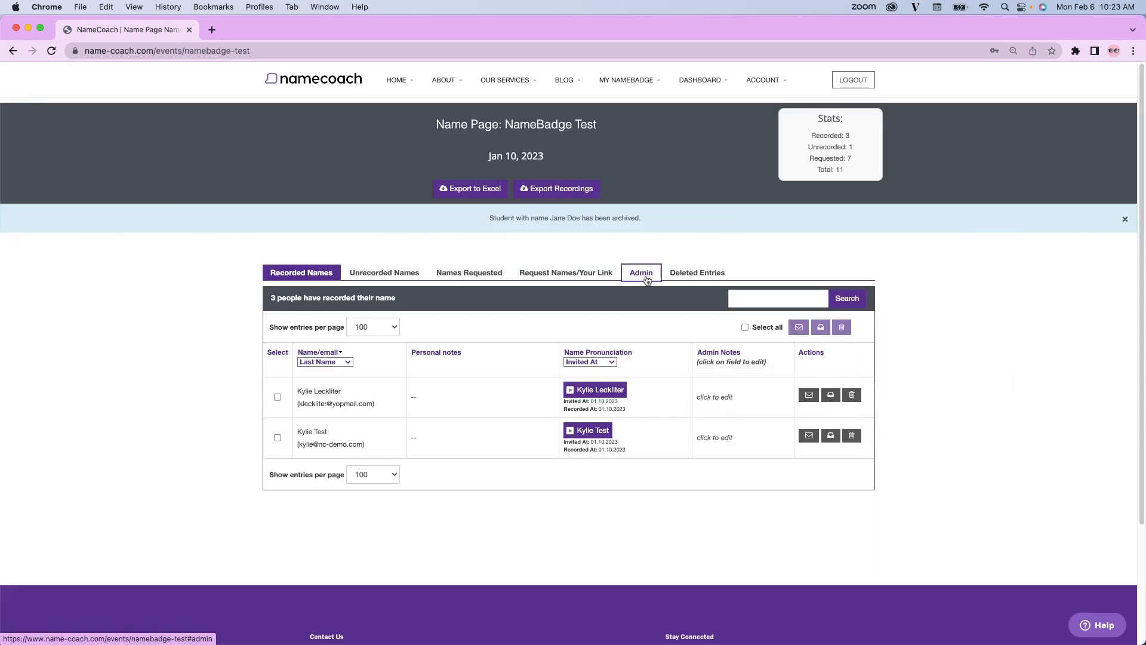
left_click(690, 279)
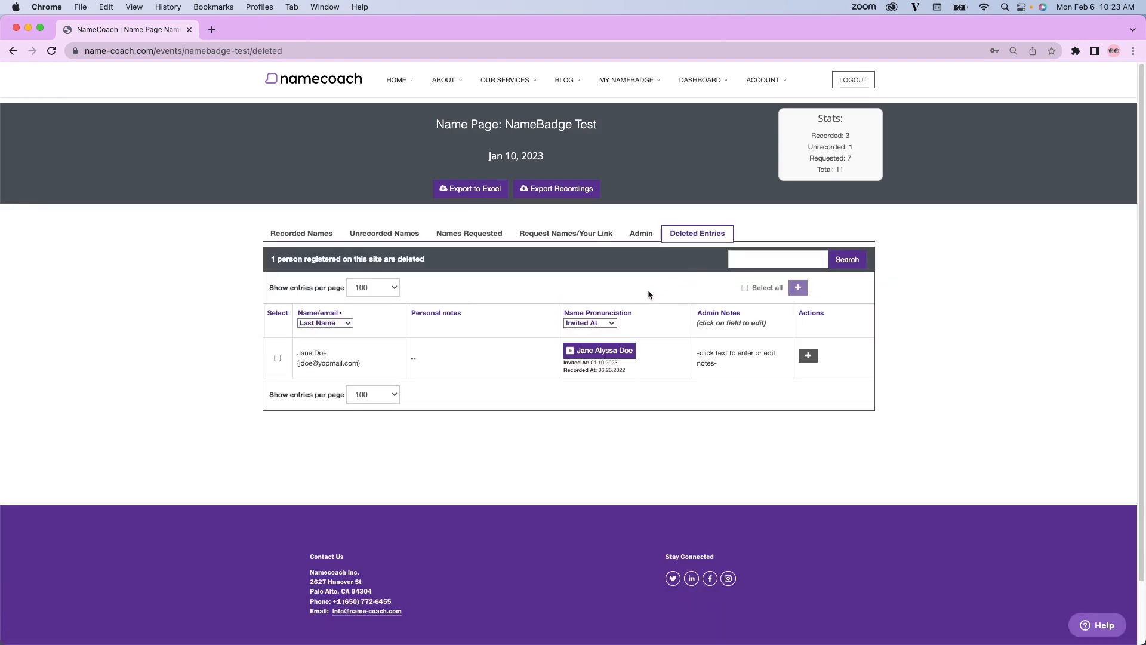
left_click(808, 356)
left_click(656, 170)
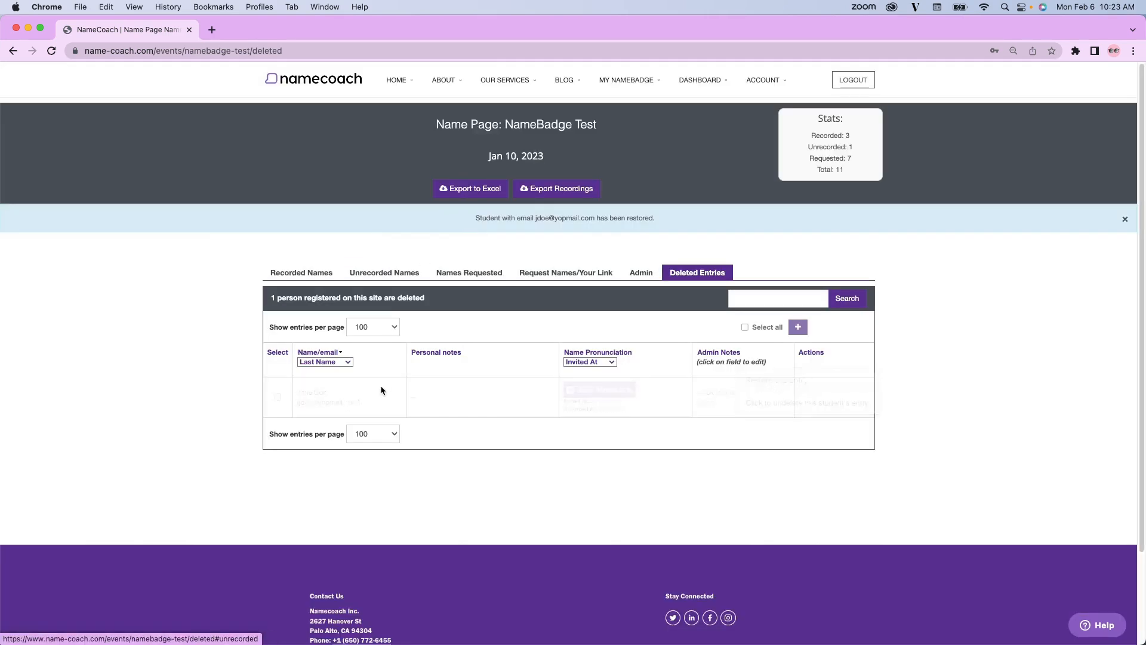
Review the recorded, unrecorded and requested names lists of the NameBadge Test page.
left_click(330, 276)
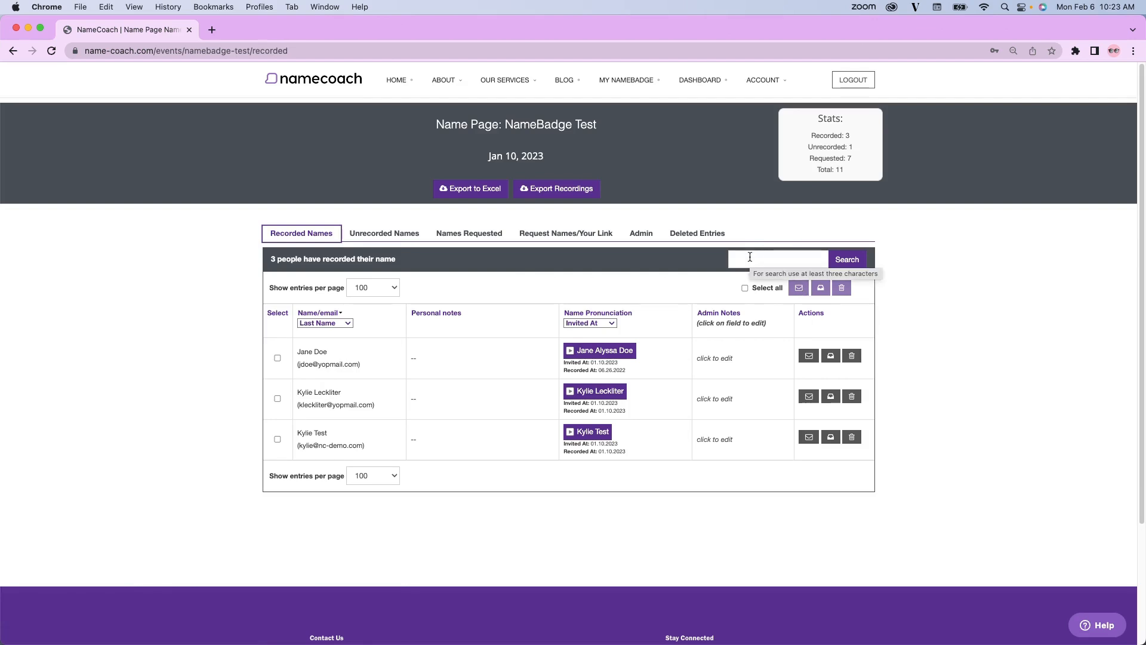
left_click(394, 233)
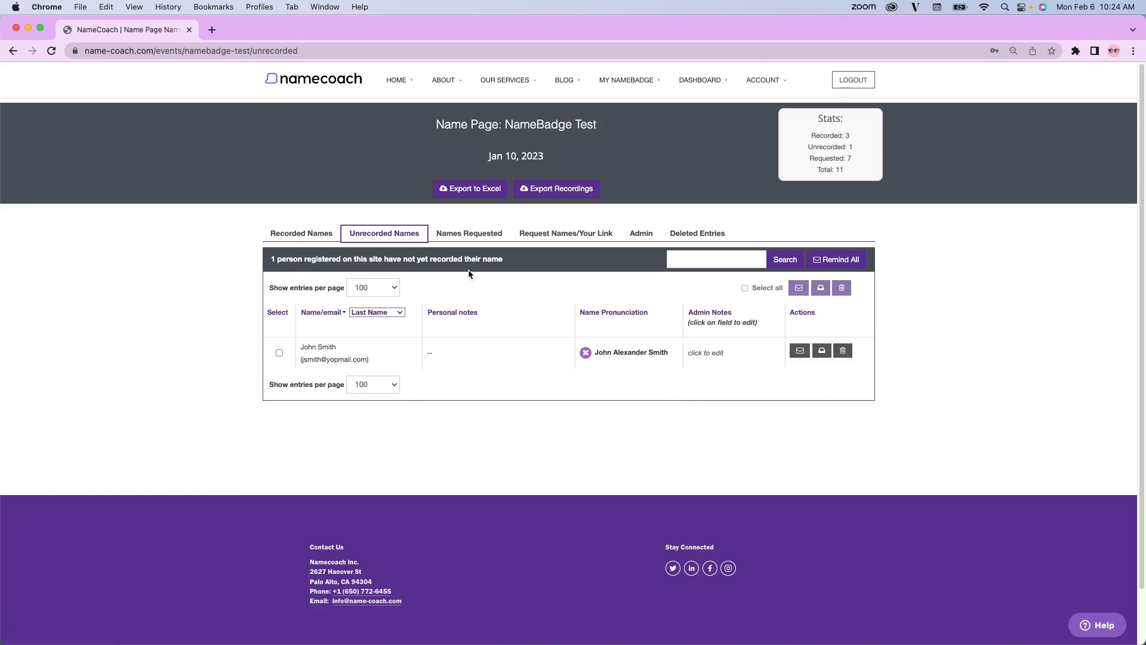
left_click(466, 236)
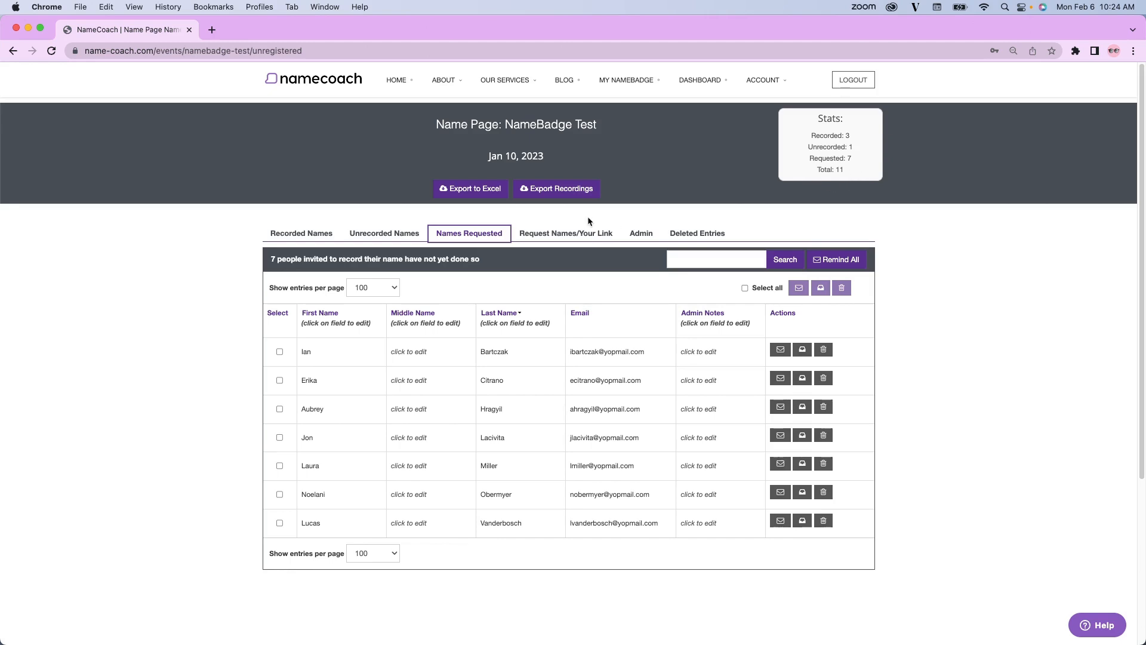
Copy the read-only name page link of the NameBadge Test page.
left_click(561, 239)
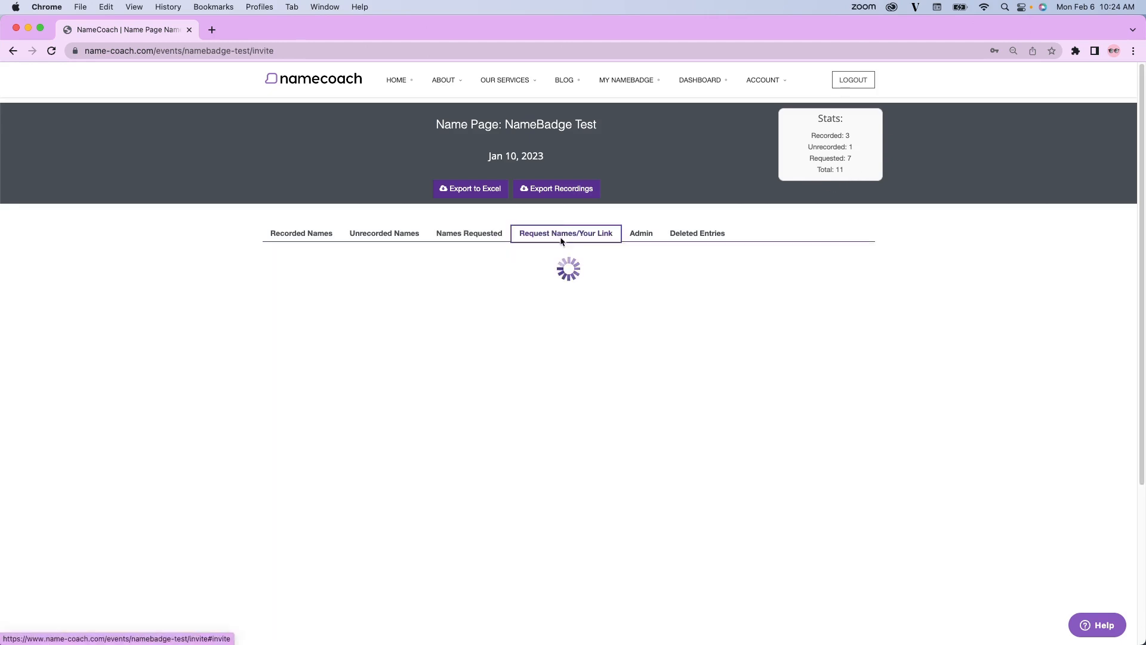
scroll(370, 396, "down", 5)
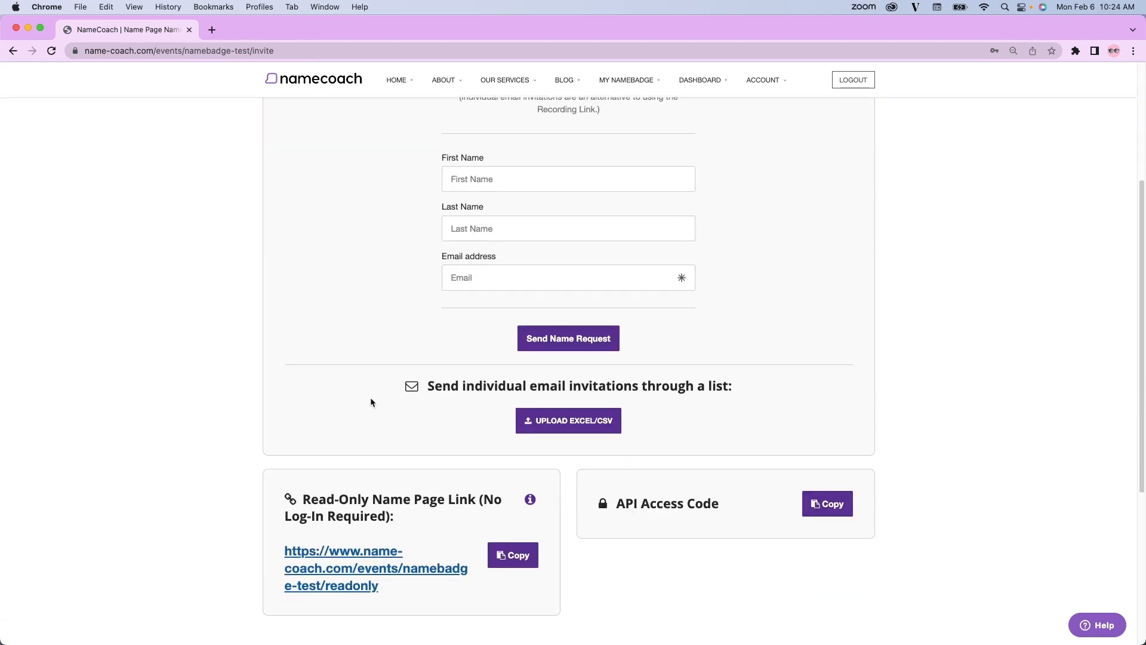
scroll(370, 403, "down", 1)
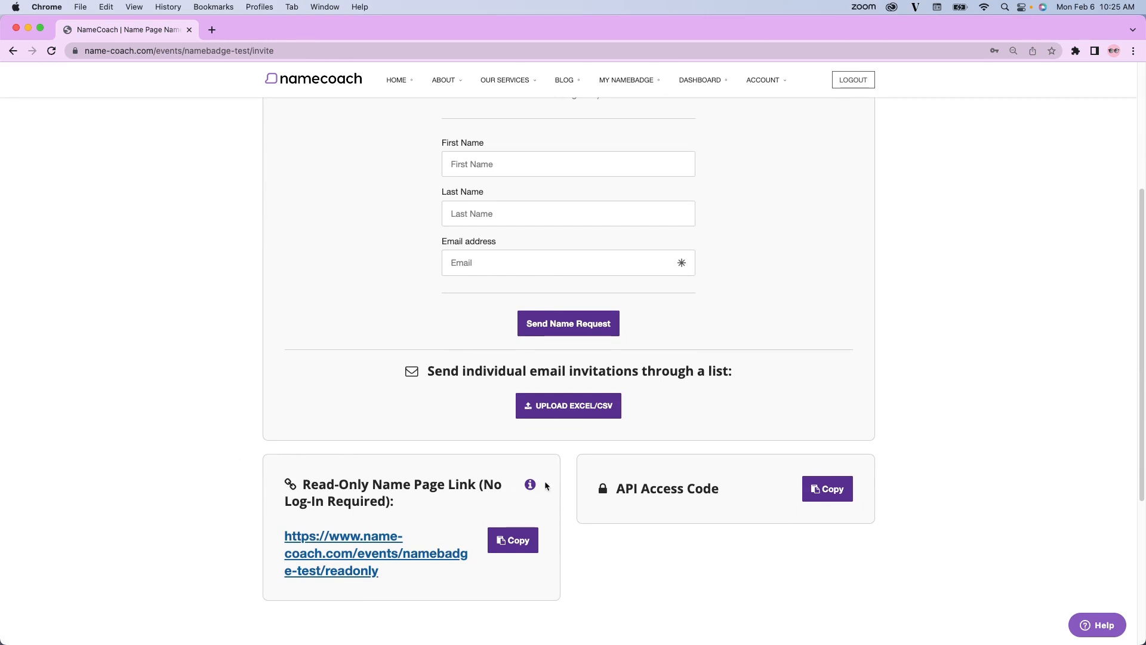
left_click(514, 541)
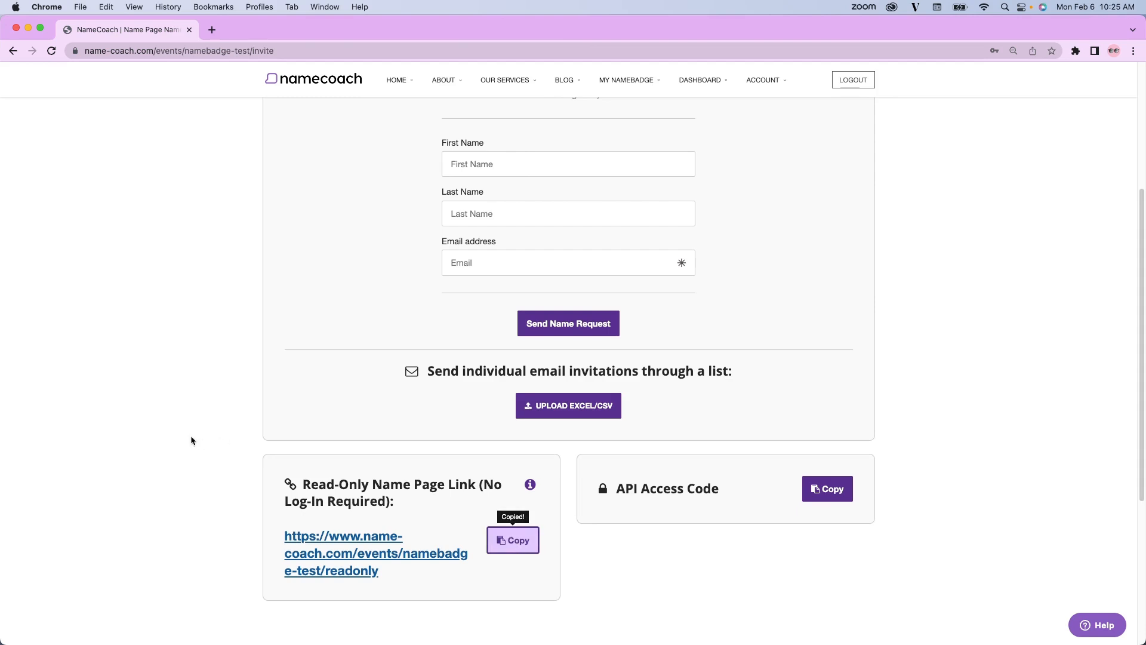
Check the export options of the NameBadge Test page and view its list of administrators.
scroll(478, 322, "up", 3)
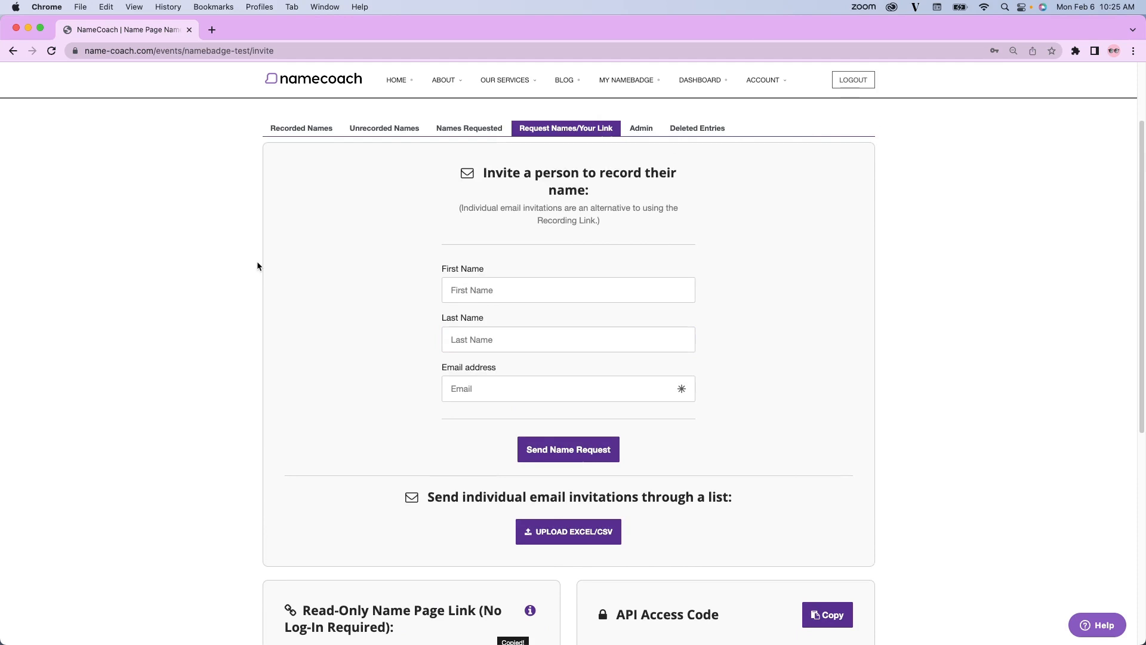
scroll(386, 268, "up", 1)
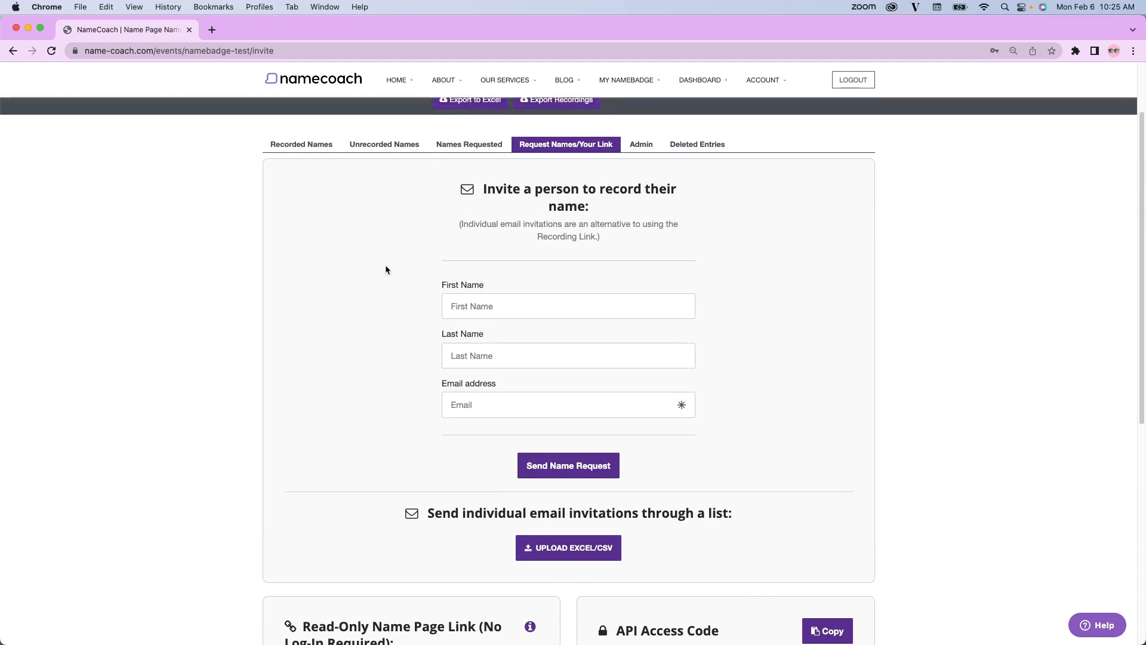
scroll(386, 269, "up", 3)
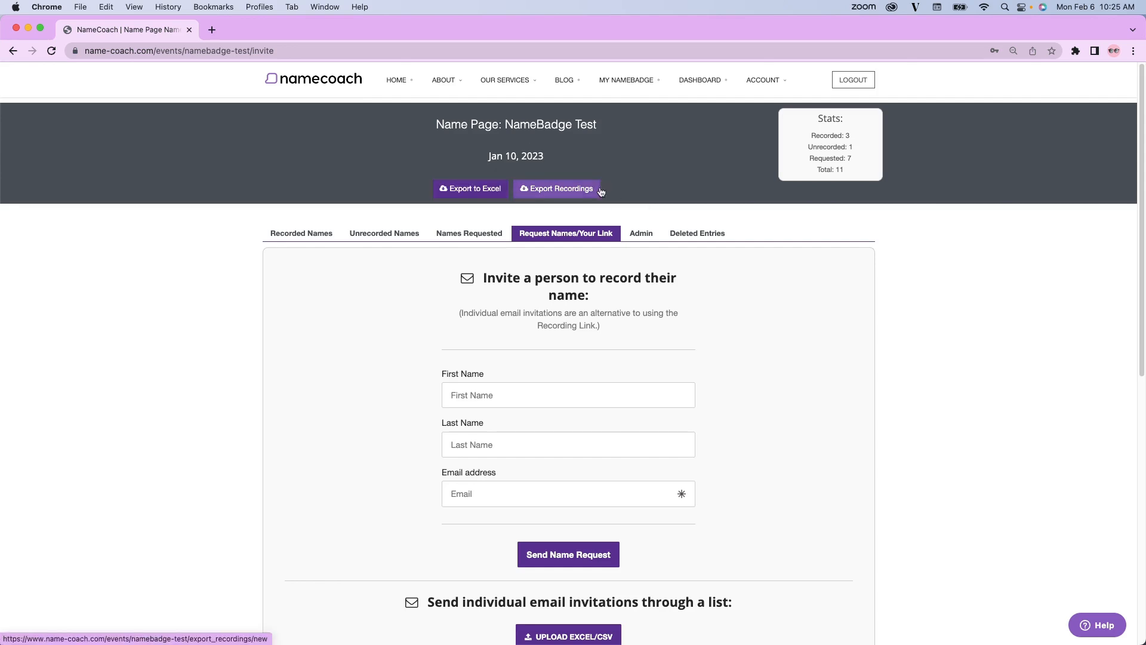
left_click(642, 233)
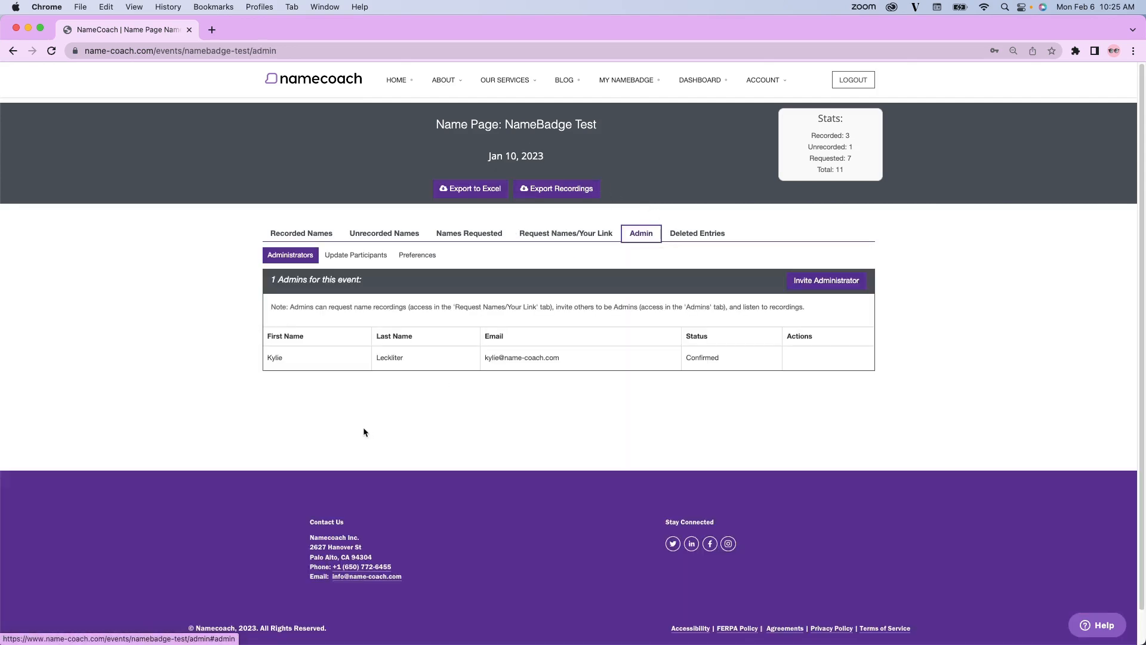